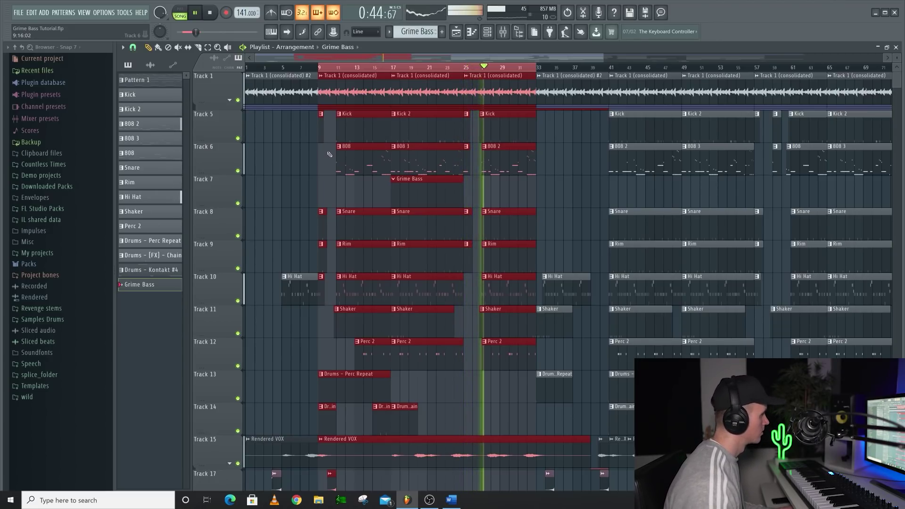
Stop playback, clone the 808 channel and route the copy to free mixer track 19.
{"action": "key", "text": "space"}
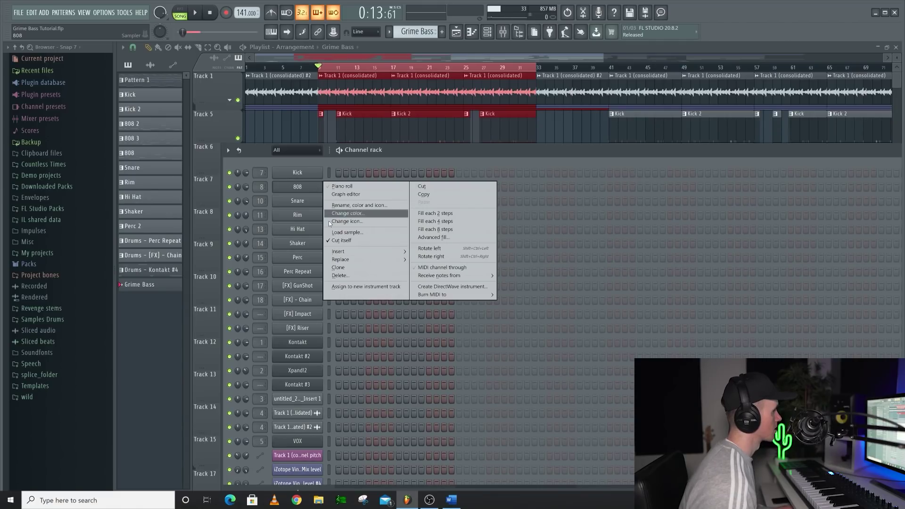
{"action": "left_click", "coordinate": [349, 270]}
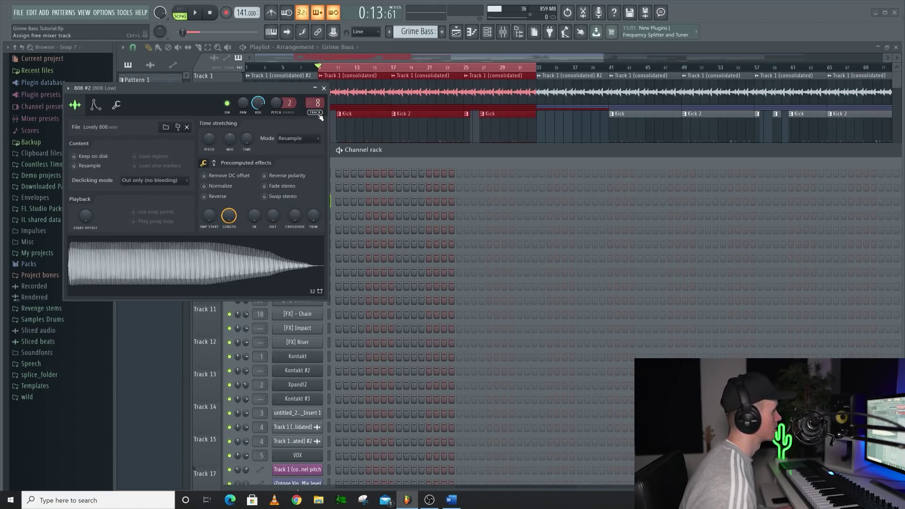
{"action": "left_click", "coordinate": [320, 115]}
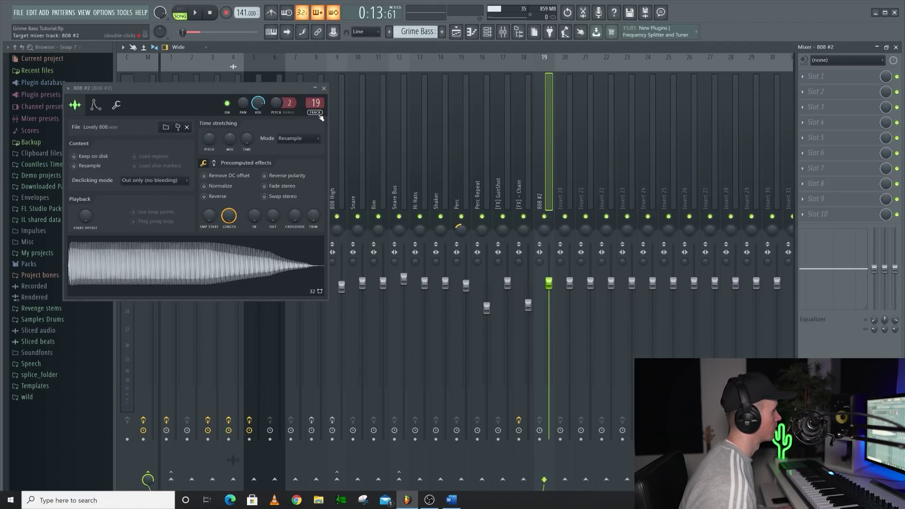
Reverse the cloned 808 sample with a trimmed length, and set its volume envelope attack to 3%.
{"action": "left_click", "coordinate": [206, 197]}
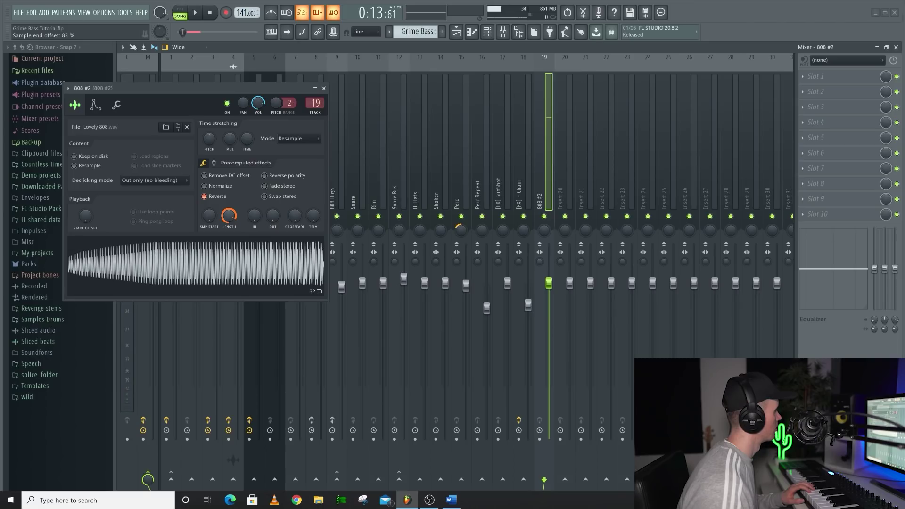
{"action": "scroll", "coordinate": [230, 218], "scroll_direction": "down", "scroll_amount": 3}
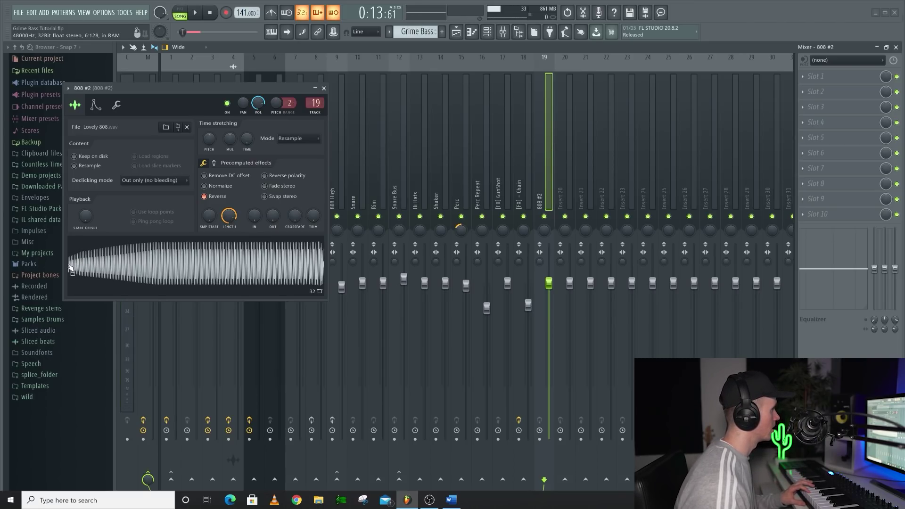
{"action": "left_click", "coordinate": [103, 105]}
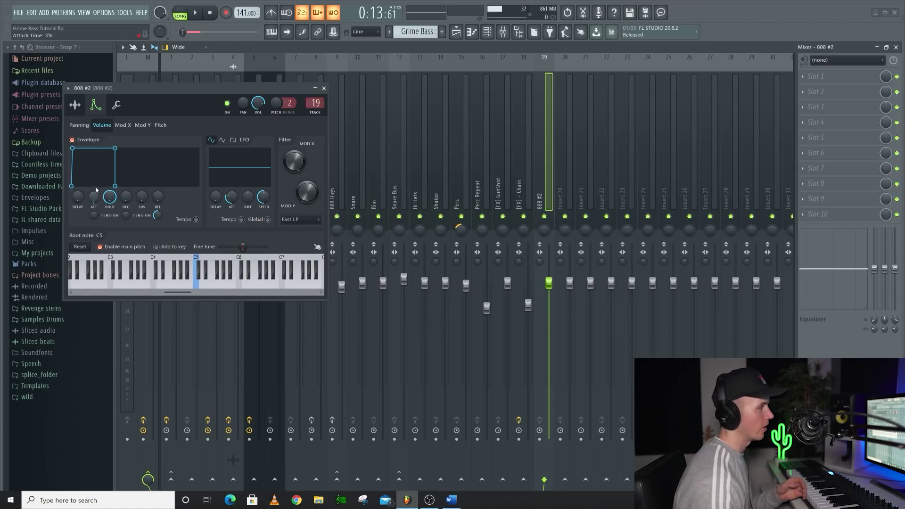
Add TR5 Classic Clipper in slot 9 of the 808 #2 mixer track and boost the sample's precomputed gain to 9%.
{"action": "left_click", "coordinate": [76, 106]}
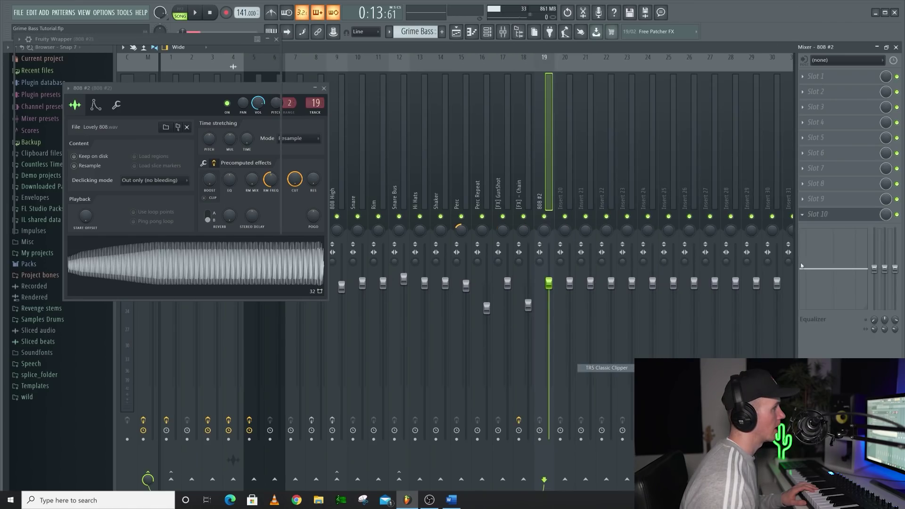
{"action": "scroll", "coordinate": [830, 218], "scroll_direction": "up", "scroll_amount": 1}
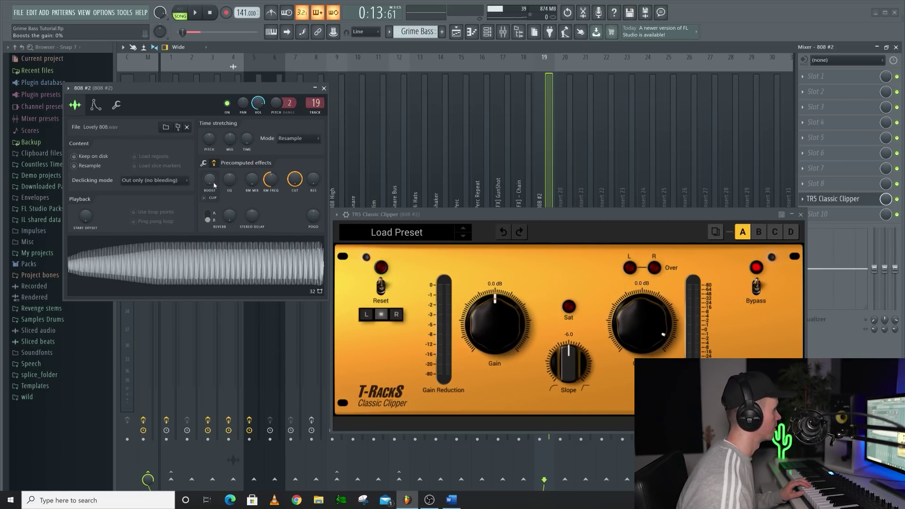
{"action": "left_click_drag", "start_coordinate": [214, 185], "coordinate": [214, 178]}
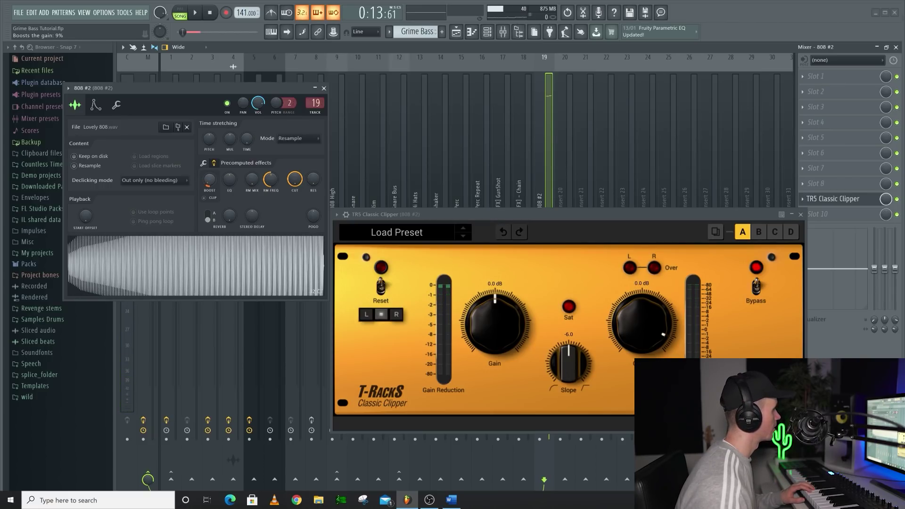
Insert Fruity Flangus in slot 1 of the 808 #2 track, audition its flanger and chorus presets, and settle on Default.
{"action": "left_click", "coordinate": [856, 83]}
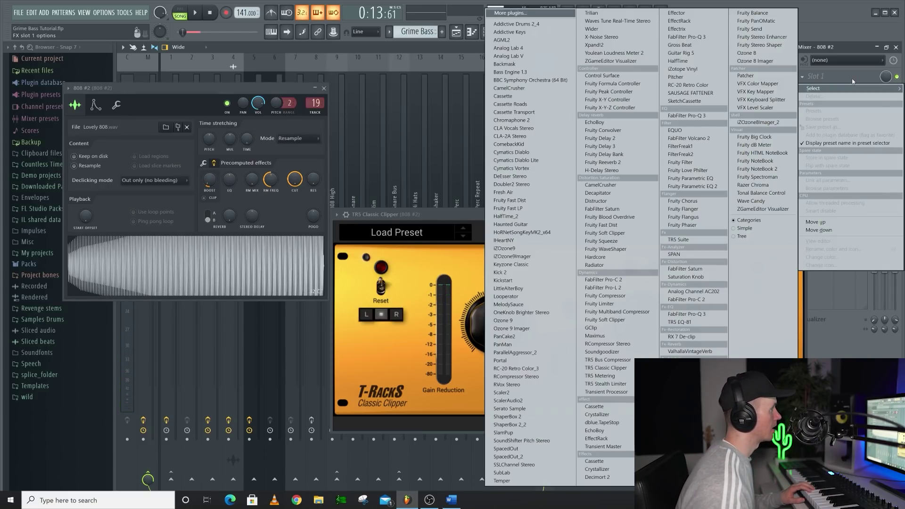
{"action": "left_click", "coordinate": [686, 218]}
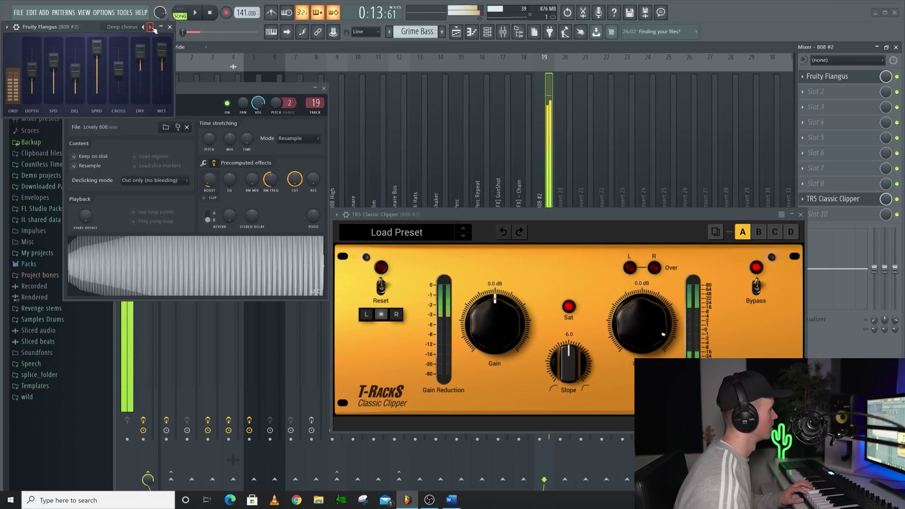
{"action": "left_click", "coordinate": [151, 27]}
{"action": "left_click", "coordinate": [151, 28]}
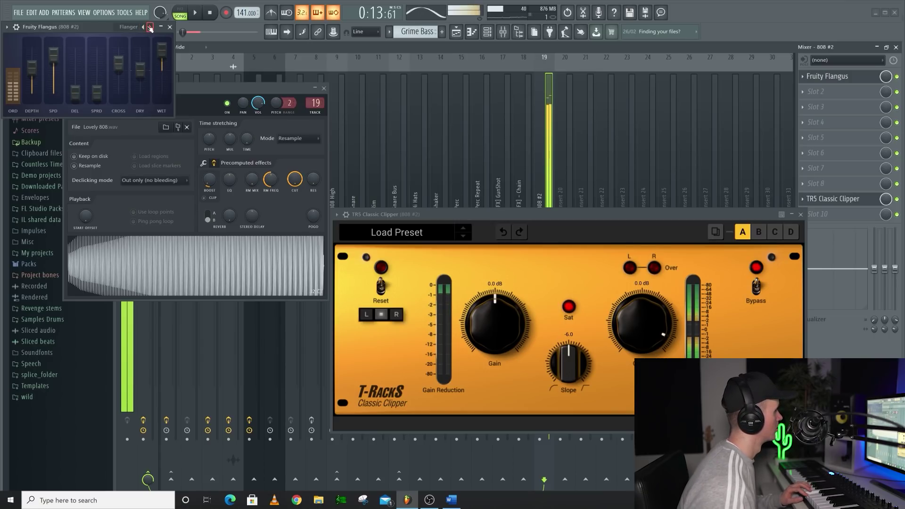
{"action": "left_click", "coordinate": [150, 27]}
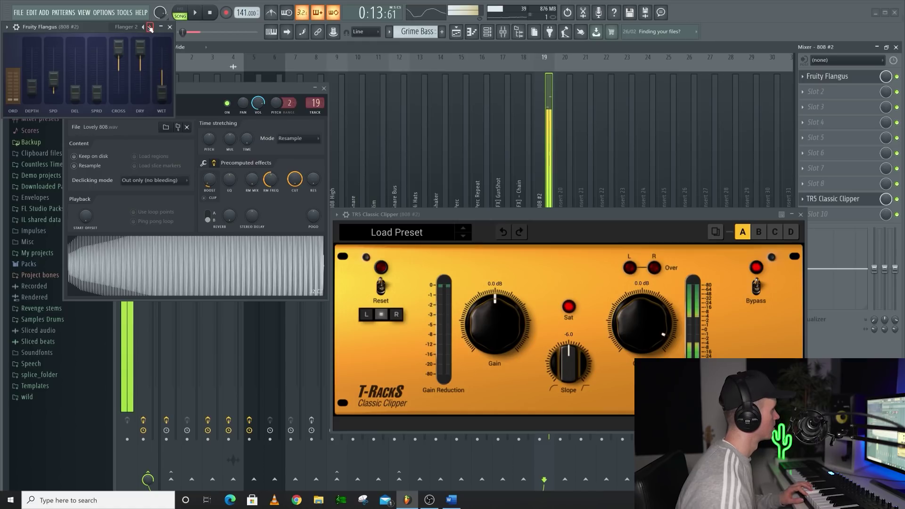
{"action": "left_click", "coordinate": [150, 27]}
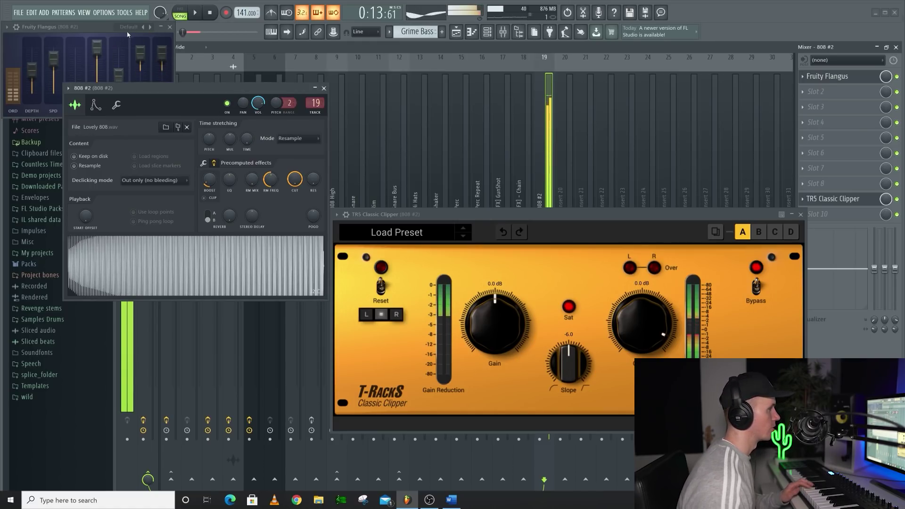
Insert FabFilter Pro-Q 3 in slot 2 and add an 18 dB/oct low cut at about 197 Hz.
{"action": "left_click", "coordinate": [816, 92]}
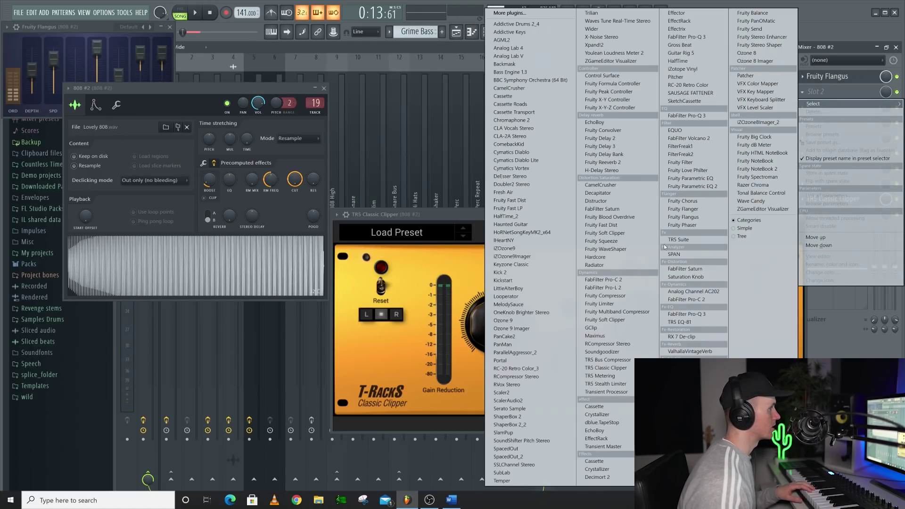
{"action": "left_click", "coordinate": [690, 315]}
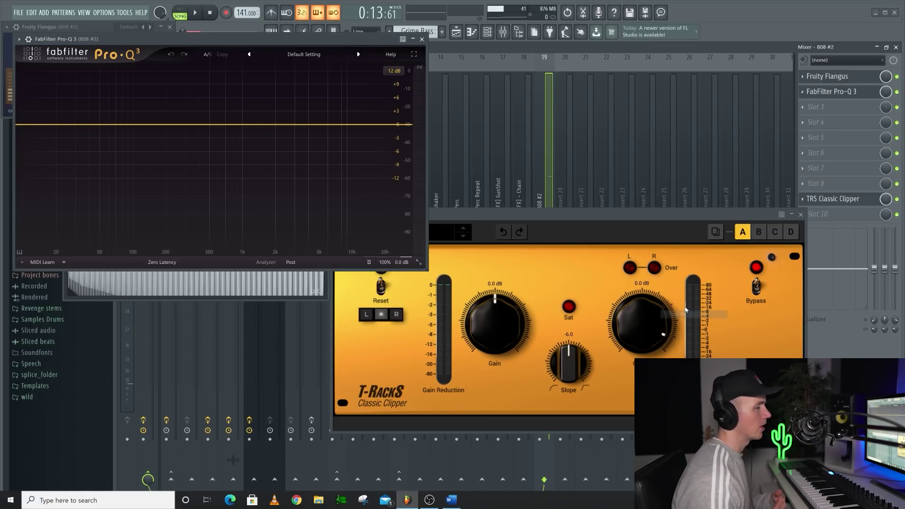
{"action": "left_click", "coordinate": [40, 125]}
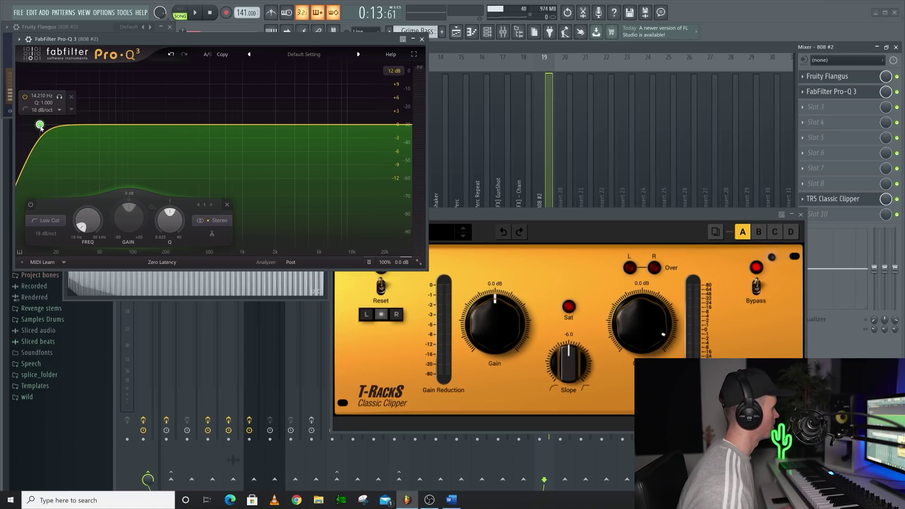
{"action": "left_click_drag", "start_coordinate": [40, 125], "coordinate": [165, 127]}
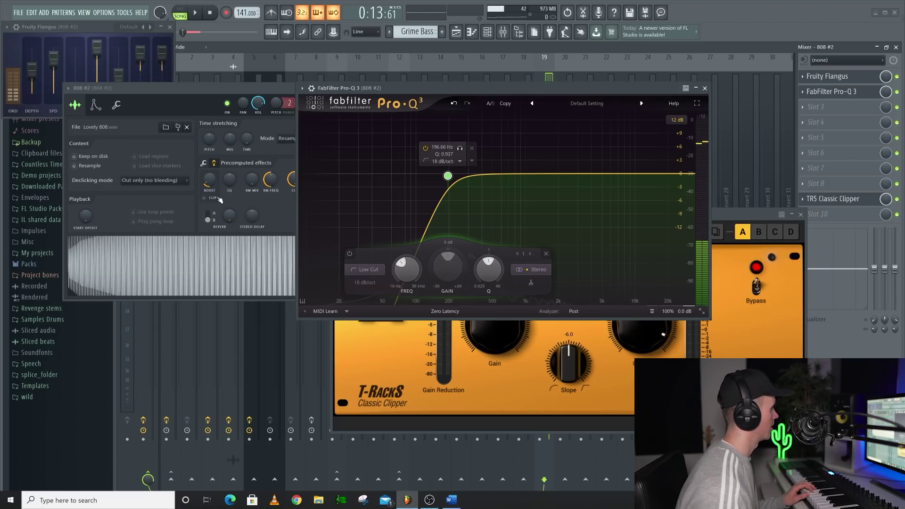
Shorten the reversed 808 sample to cut off its gradual fade-in.
{"action": "left_click", "coordinate": [204, 196]}
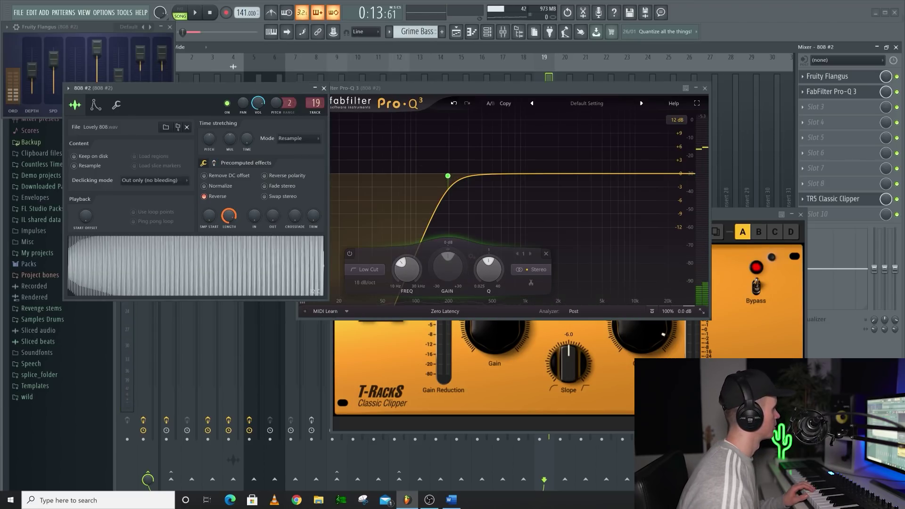
{"action": "left_click_drag", "start_coordinate": [232, 218], "coordinate": [232, 231]}
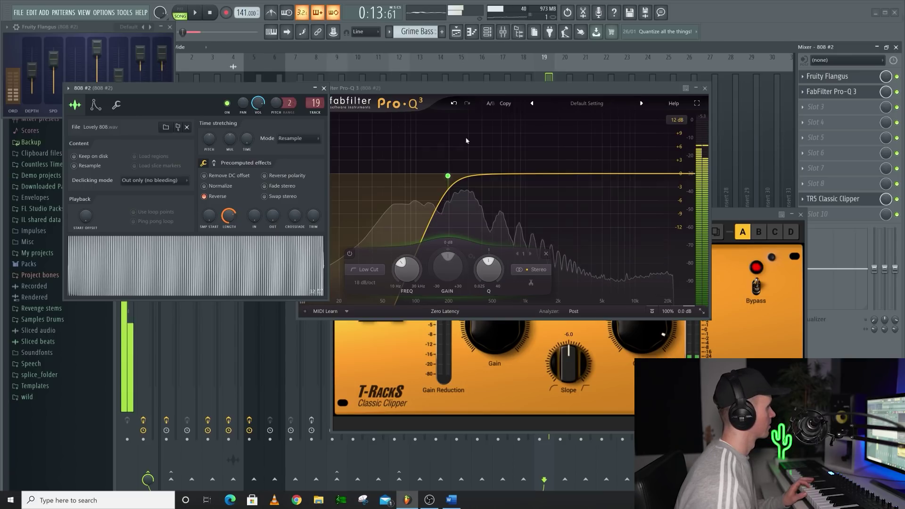
Insert ValhallaVintageVerb with 0 ms predelay, 1.99 s decay and a 140 Hz low cut, and raise its mix to about 25%.
{"action": "left_click", "coordinate": [820, 107]}
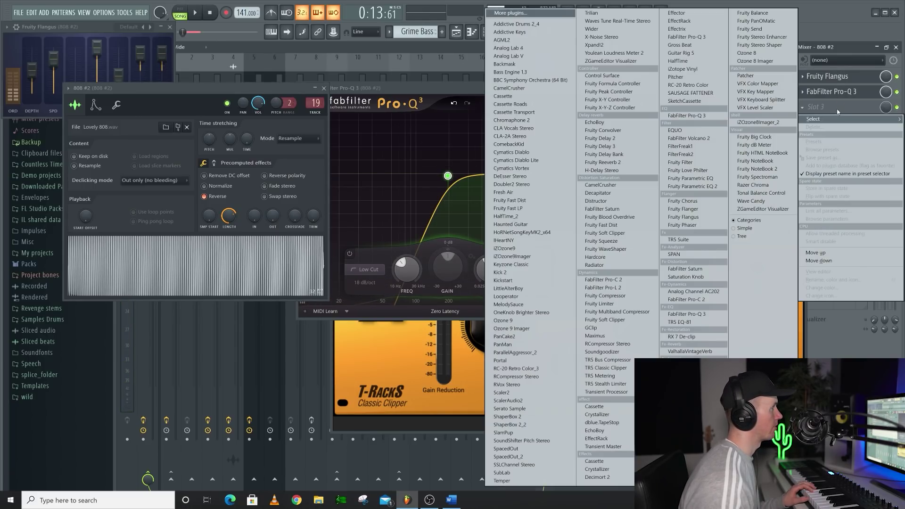
{"action": "left_click", "coordinate": [692, 351]}
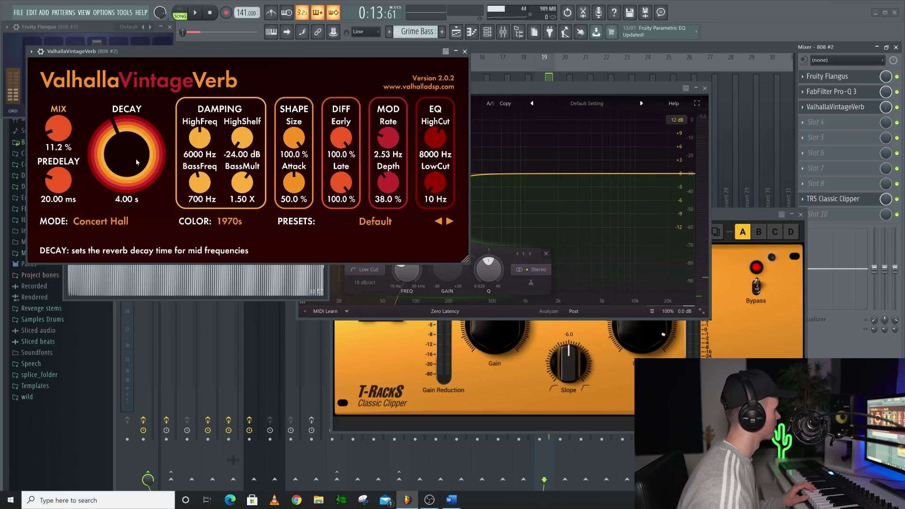
{"action": "left_click_drag", "start_coordinate": [58, 181], "coordinate": [61, 199]}
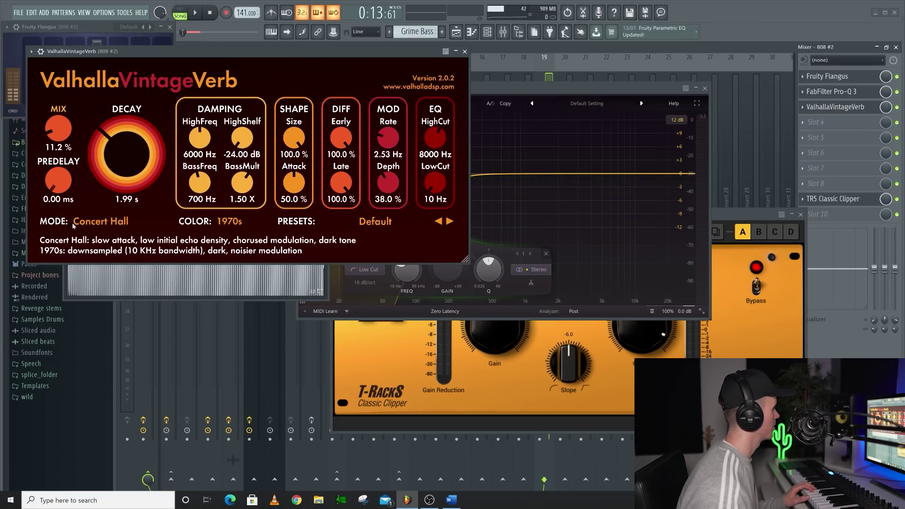
{"action": "left_click_drag", "start_coordinate": [435, 185], "coordinate": [435, 174]}
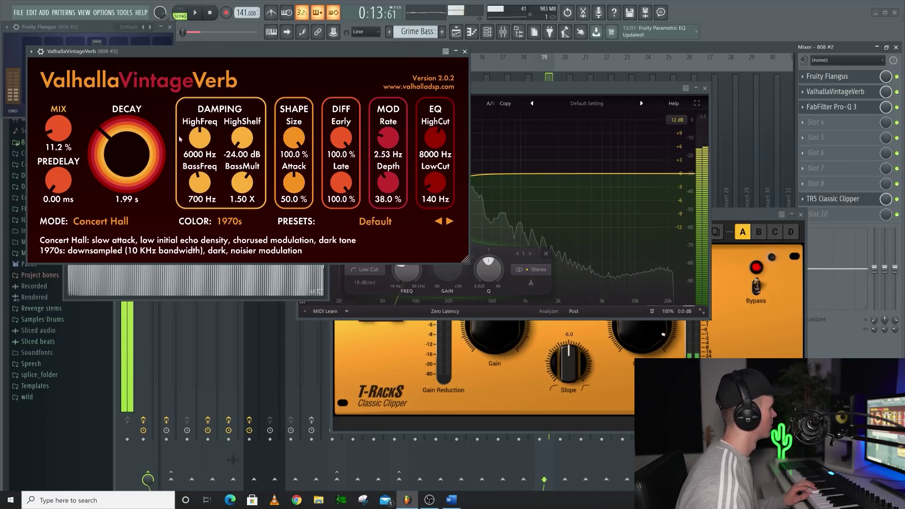
{"action": "left_click_drag", "start_coordinate": [58, 133], "coordinate": [58, 141]}
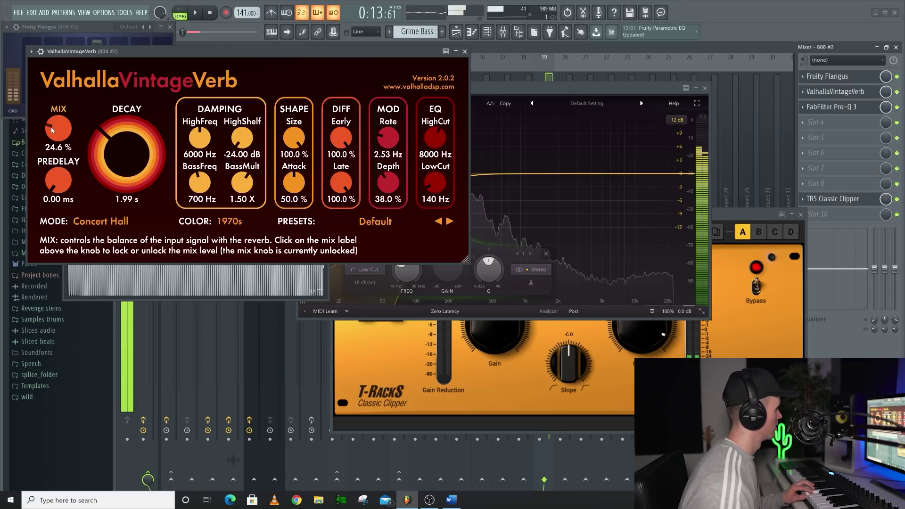
{"action": "left_click_drag", "start_coordinate": [51, 130], "coordinate": [54, 128]}
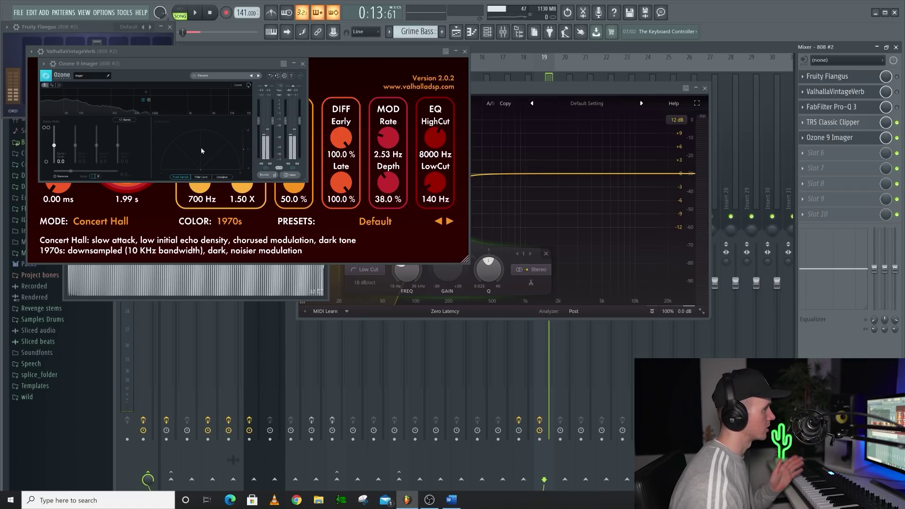
Re-enable the bypassed EQ, load Edison on the 808 #2 track and record the played bass with recording set to On input.
{"action": "left_click", "coordinate": [898, 107]}
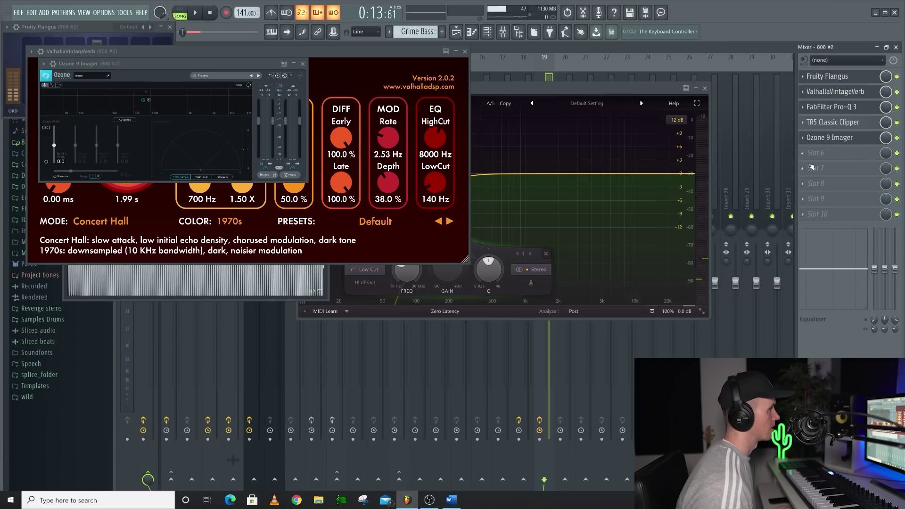
{"action": "key", "text": "ctrl+e"}
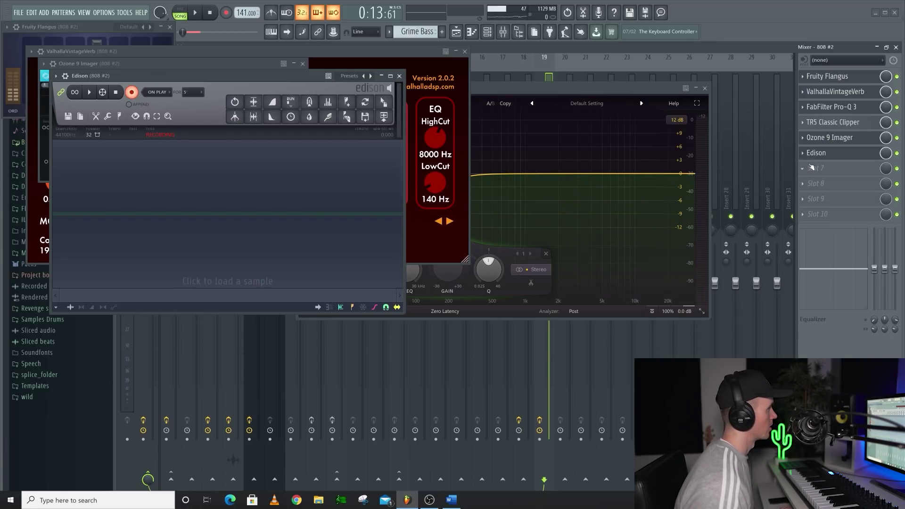
{"action": "left_click", "coordinate": [158, 92]}
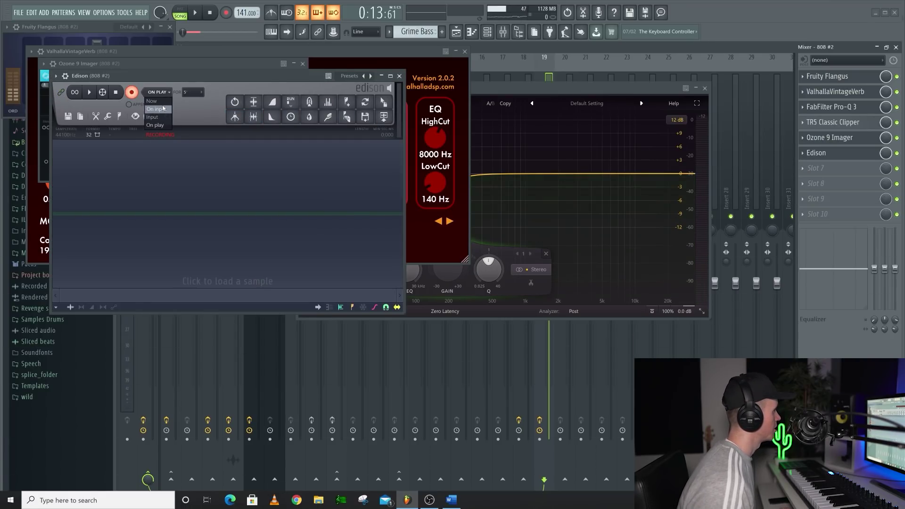
{"action": "left_click", "coordinate": [158, 109]}
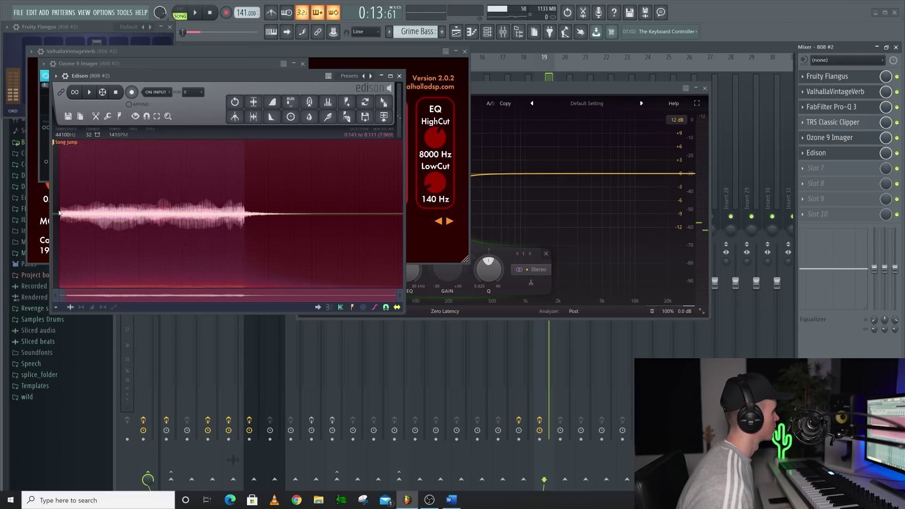
Move the start of the Edison selection to the first audible sound, excluding the leading silence, and play back the recording.
{"action": "scroll", "coordinate": [59, 212], "scroll_direction": "up", "scroll_amount": 10}
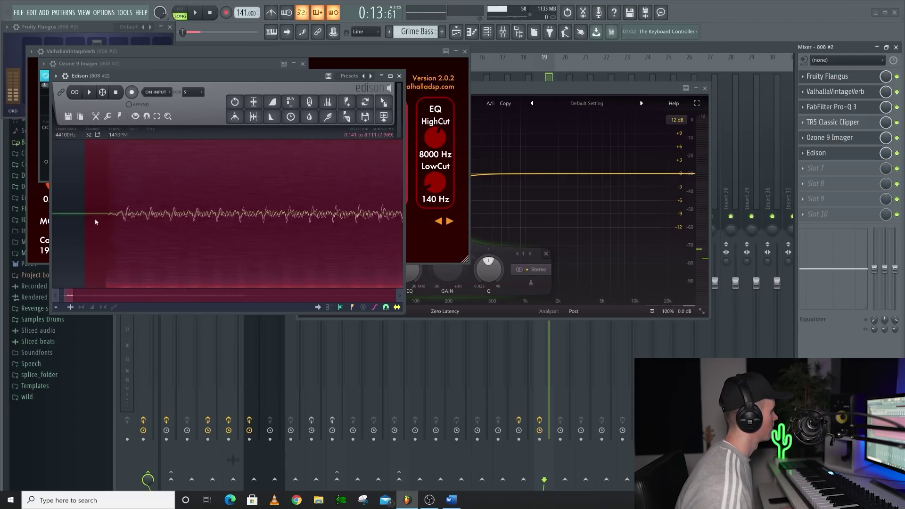
{"action": "left_click_drag", "start_coordinate": [106, 220], "coordinate": [179, 220]}
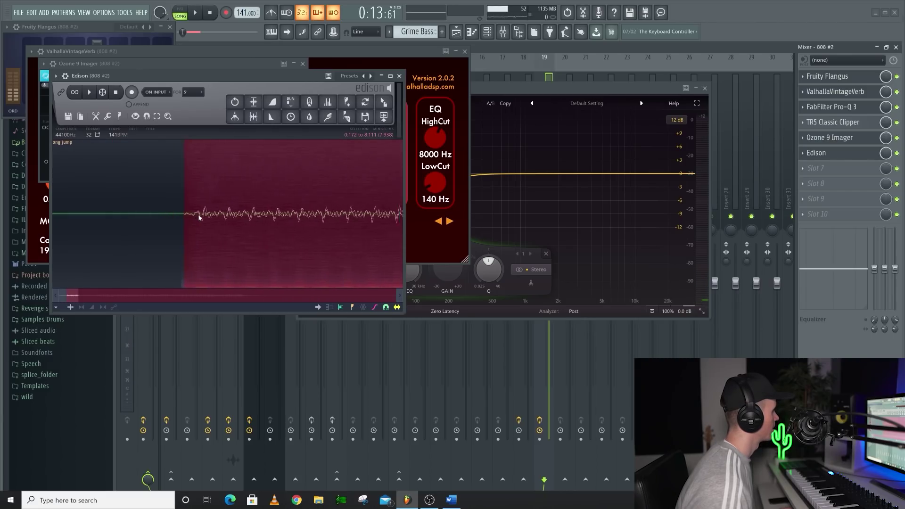
{"action": "scroll", "coordinate": [198, 217], "scroll_direction": "down", "scroll_amount": 10}
{"action": "key", "text": "space"}
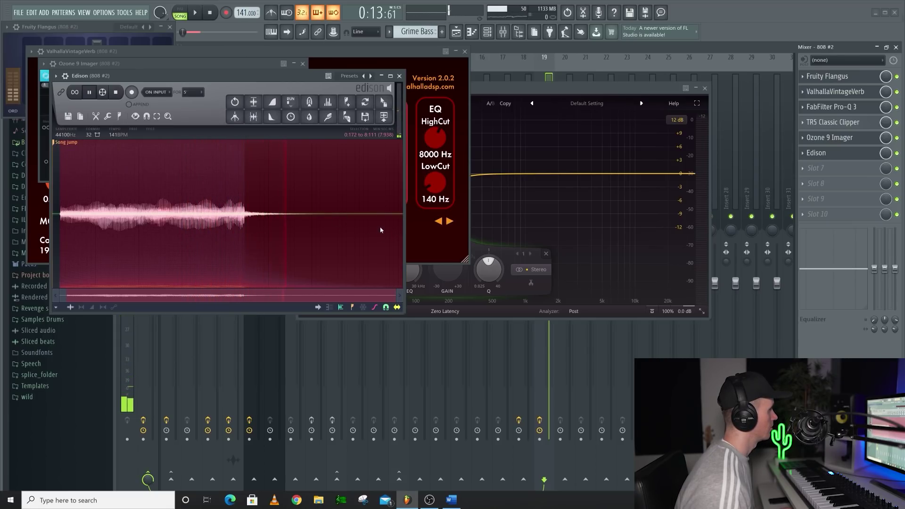
Transfer the selected Edison recording into the channel rack as a new sampler channel.
{"action": "left_click", "coordinate": [383, 102]}
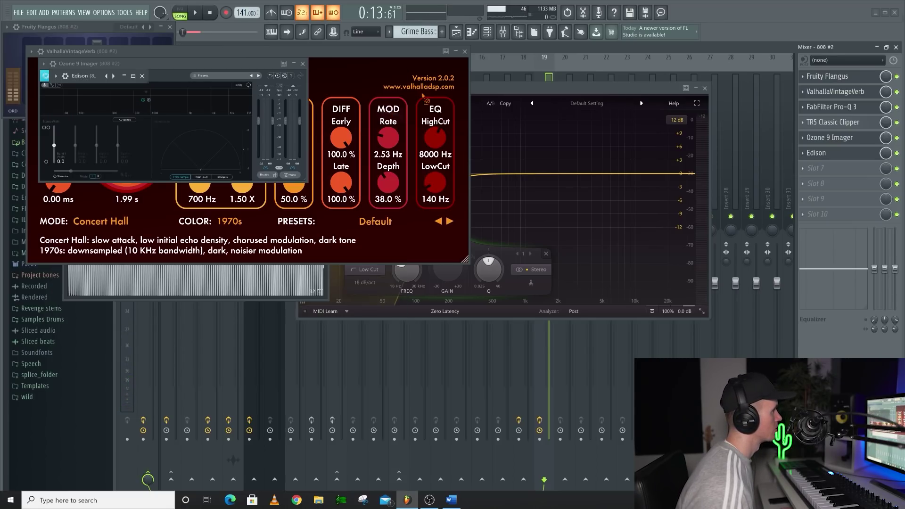
{"action": "left_click_drag", "start_coordinate": [423, 94], "coordinate": [300, 455]}
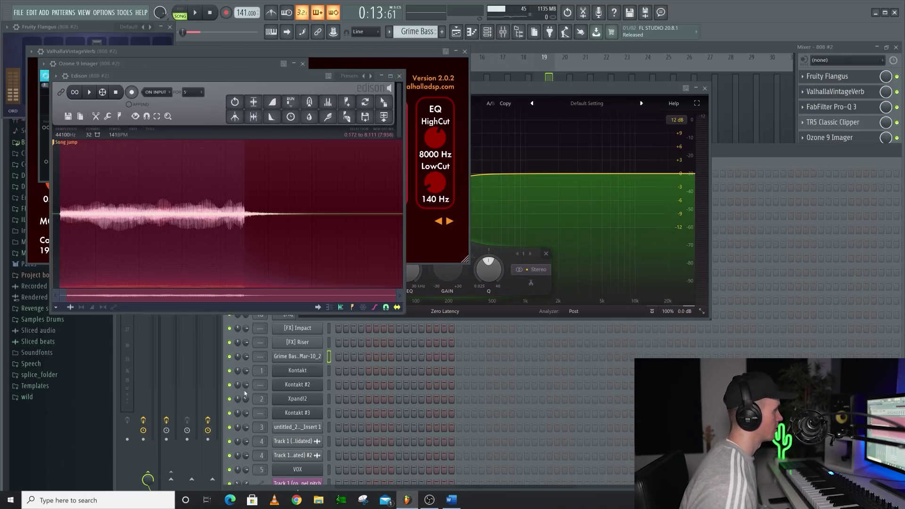
Close the open plugin windows and rename the new sampler channel as Grime Bass.
{"action": "key", "text": "F12"}
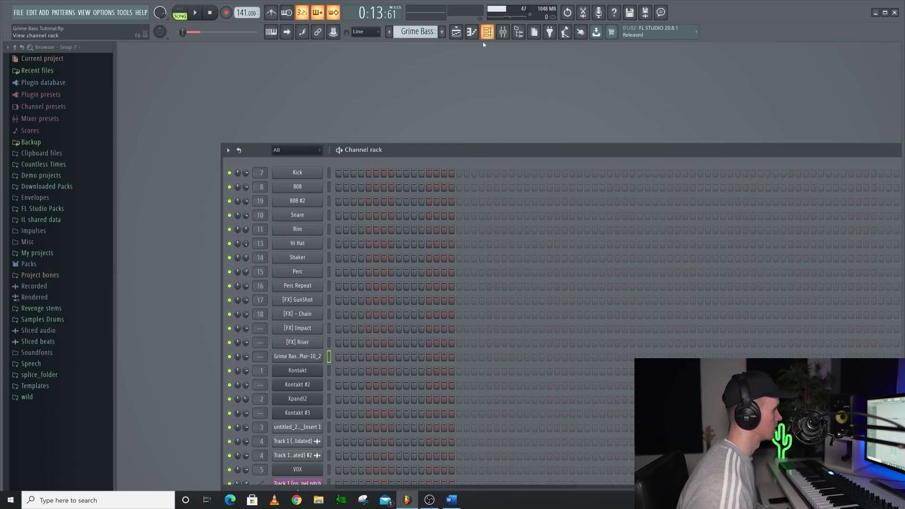
{"action": "key", "text": "F2"}
{"action": "type", "text": "Grime Ba"}
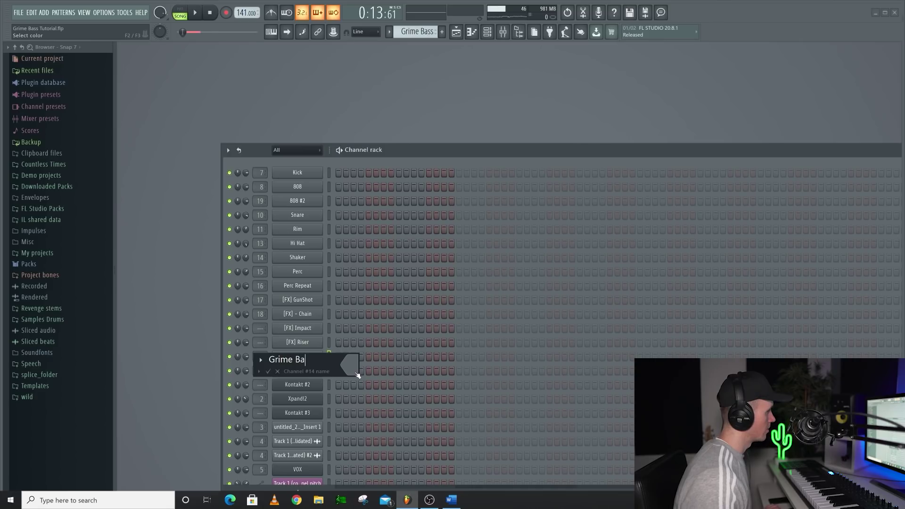
{"action": "type", "text": "ss"}
{"action": "key", "text": "Return"}
Examine the Grime Bass channel's envelope settings and its sample waveform.
{"action": "left_click", "coordinate": [296, 357]}
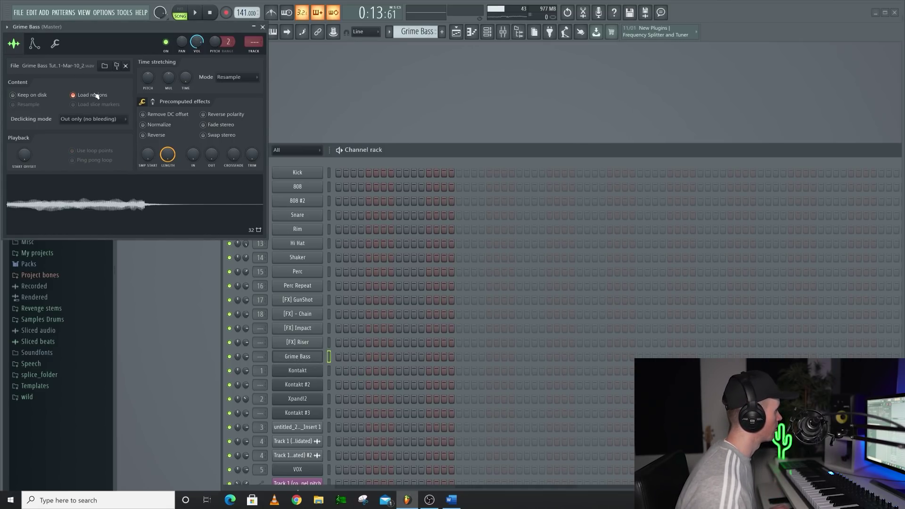
{"action": "left_click", "coordinate": [35, 44]}
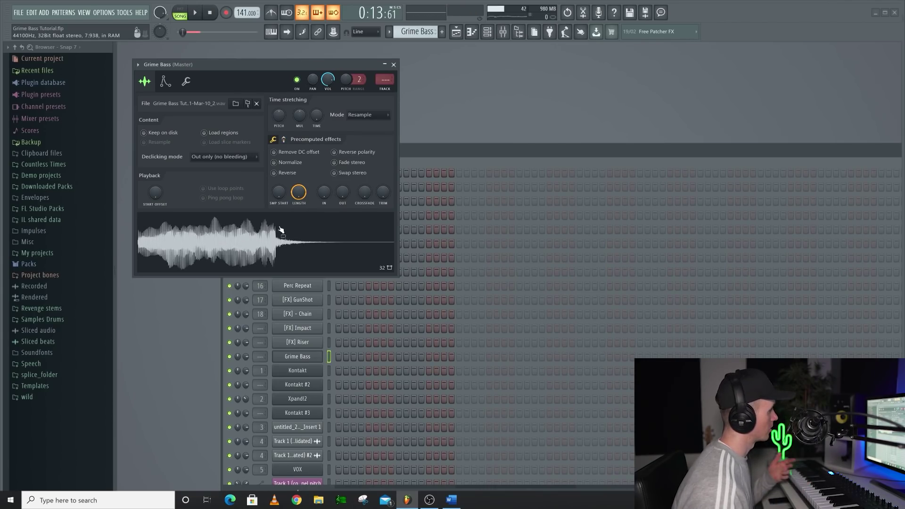
{"action": "right_click", "coordinate": [237, 242]}
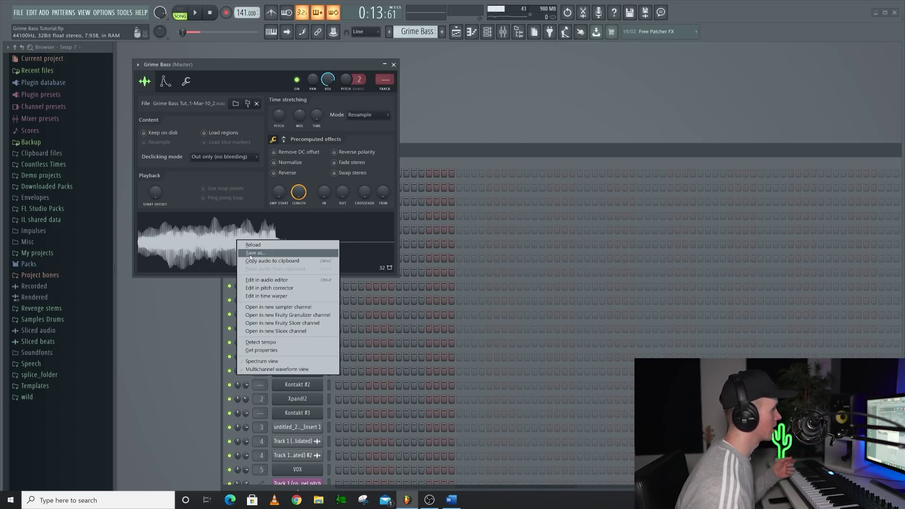
{"action": "key", "text": "Escape"}
Re-record the bass in Edison on 808 #2 with ValhallaVintageVerb bypassed and send the selected audio to a new sampler channel.
{"action": "left_click", "coordinate": [503, 31]}
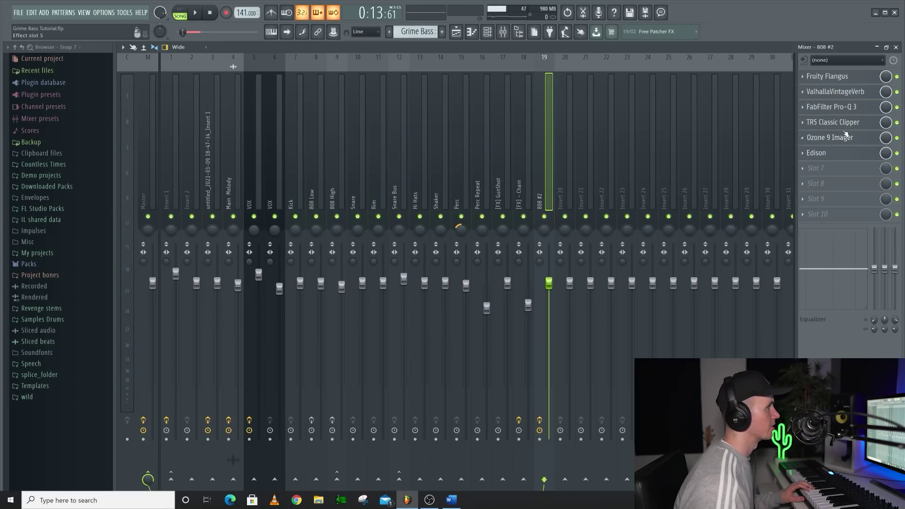
{"action": "left_click", "coordinate": [823, 152]}
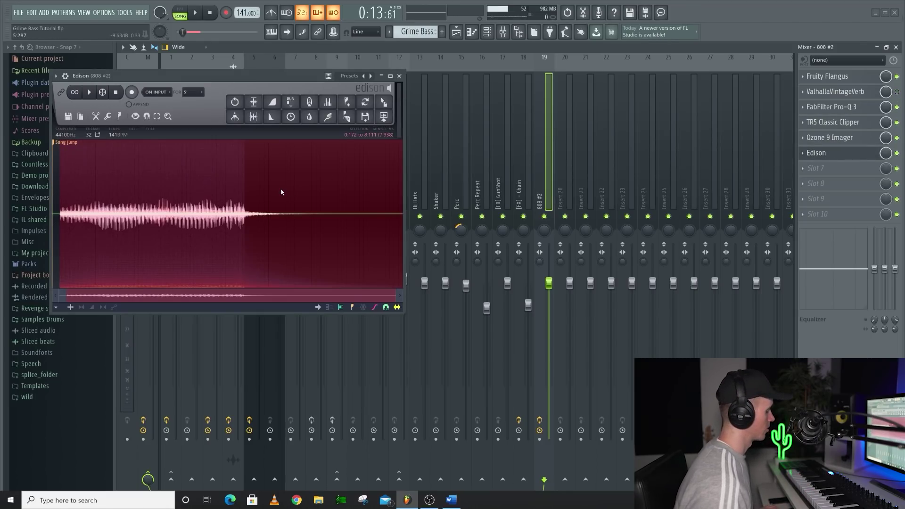
{"action": "key", "text": "Delete"}
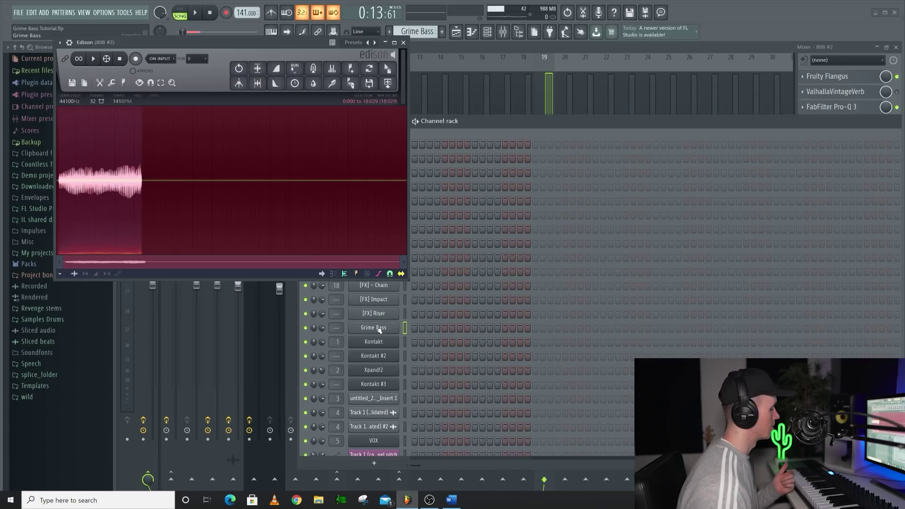
{"action": "left_click", "coordinate": [380, 329]}
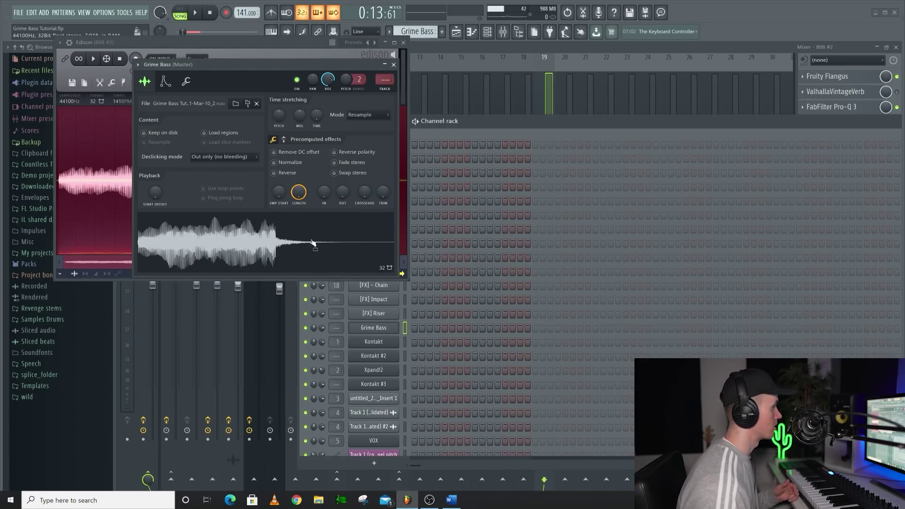
{"action": "left_click", "coordinate": [166, 82]}
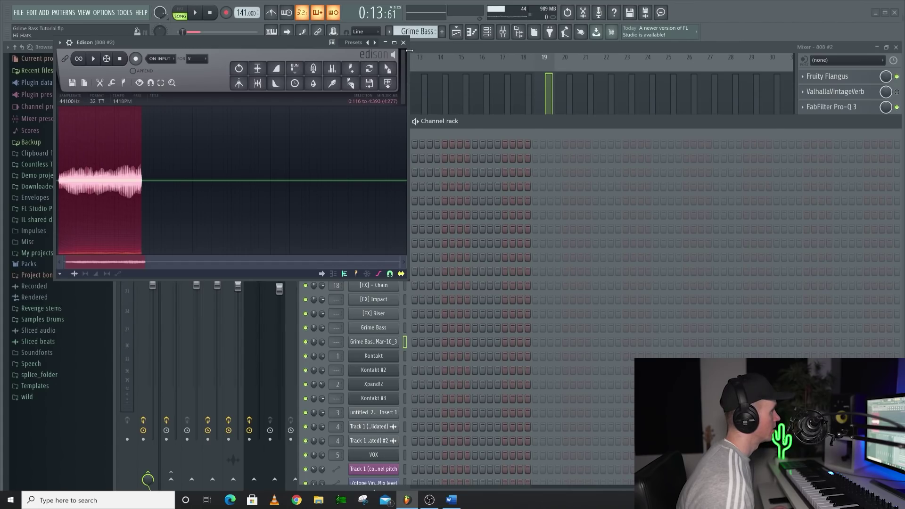
Route the new channel to mixer track 20 and add ValhallaVintageVerb with 28.6% mix, 0 ms predelay, 1.75 s decay and a 140 Hz low cut.
{"action": "key", "text": "F9"}
{"action": "key", "text": "F6"}
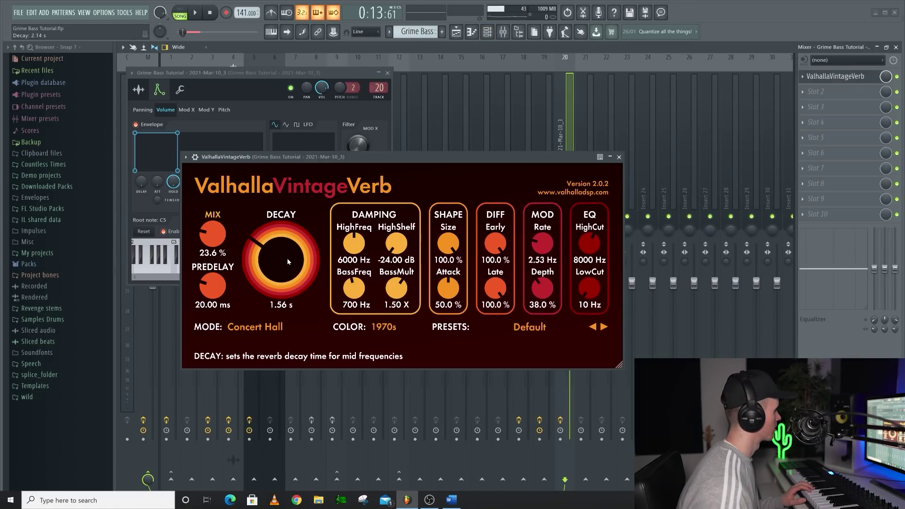
{"action": "scroll", "coordinate": [287, 259], "scroll_direction": "down", "scroll_amount": 1}
{"action": "scroll", "coordinate": [285, 256], "scroll_direction": "down", "scroll_amount": 5}
{"action": "left_click_drag", "start_coordinate": [220, 281], "coordinate": [220, 343]}
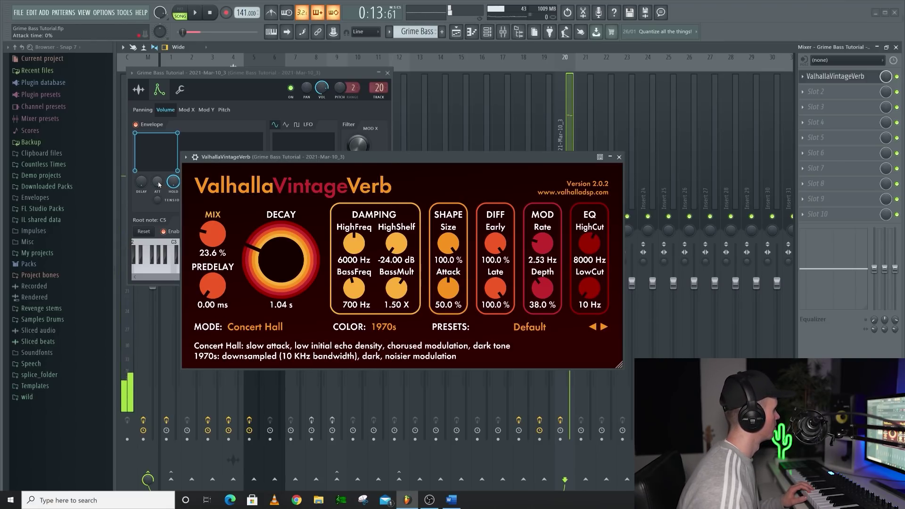
{"action": "left_click_drag", "start_coordinate": [158, 181], "coordinate": [158, 179]}
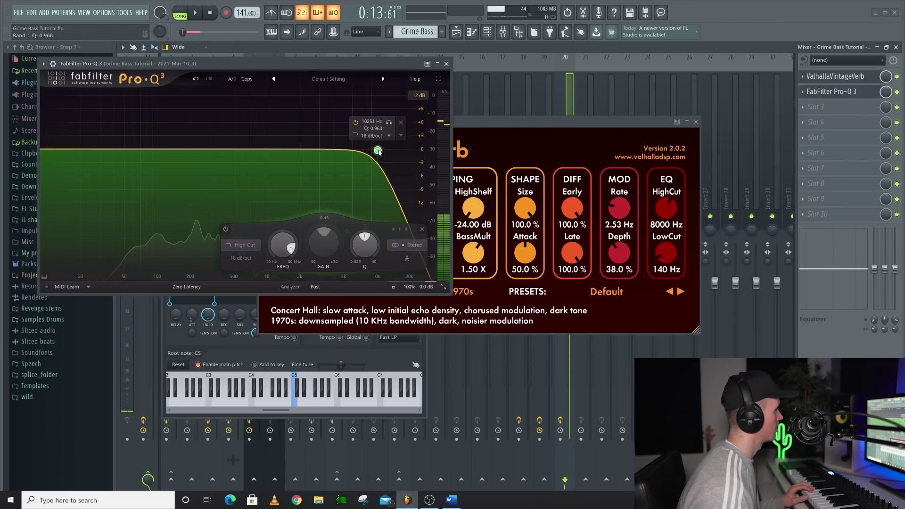
Shape the bass in FabFilter Pro-Q 3 with an 18 dB/oct high cut at about 3630 Hz and a 24 dB/oct low cut, and close both plugins.
{"action": "left_click_drag", "start_coordinate": [380, 150], "coordinate": [330, 150]}
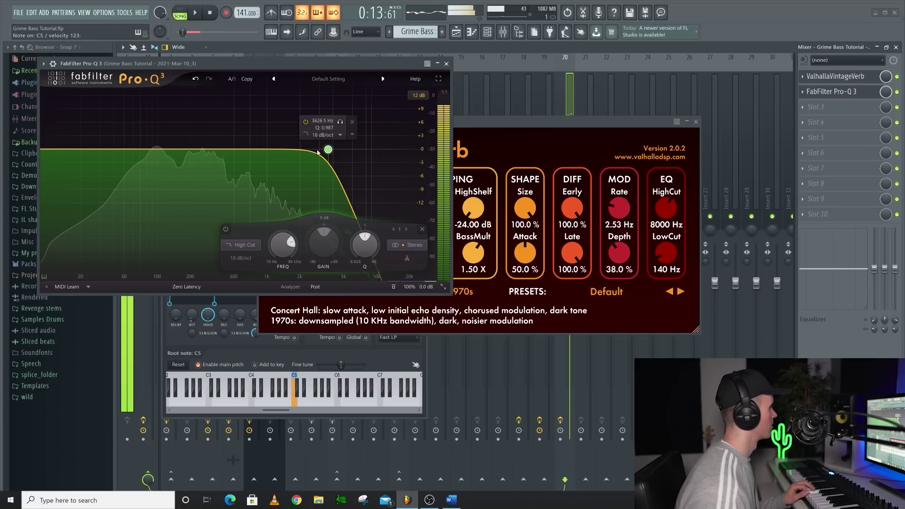
{"action": "left_click_drag", "start_coordinate": [57, 150], "coordinate": [168, 165]}
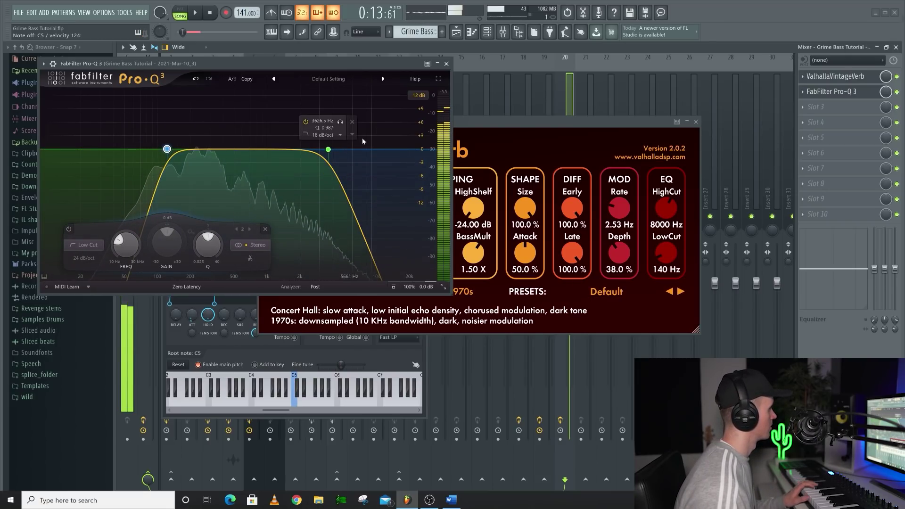
{"action": "left_click", "coordinate": [447, 64]}
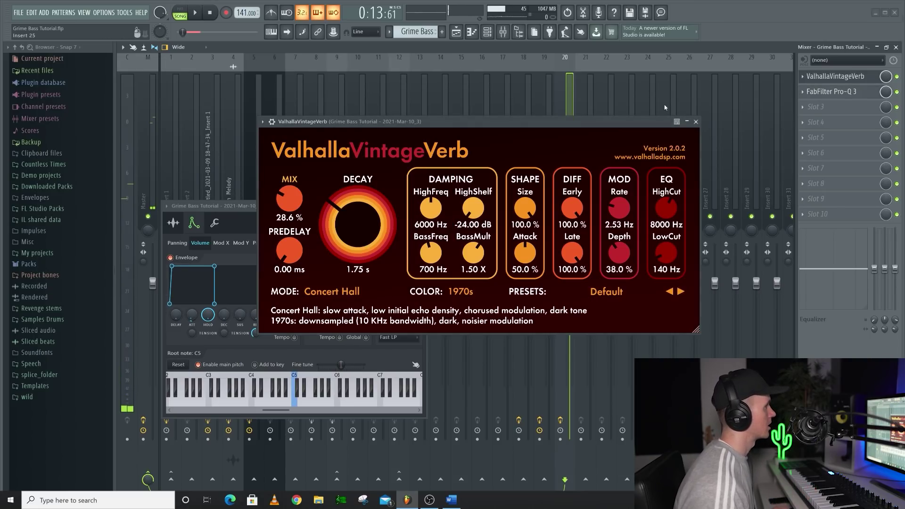
{"action": "left_click", "coordinate": [696, 122]}
Play the arrangement in the playlist up to the end of the 808 clip before bar 17 to hear its closing notes.
{"action": "key", "text": "F5"}
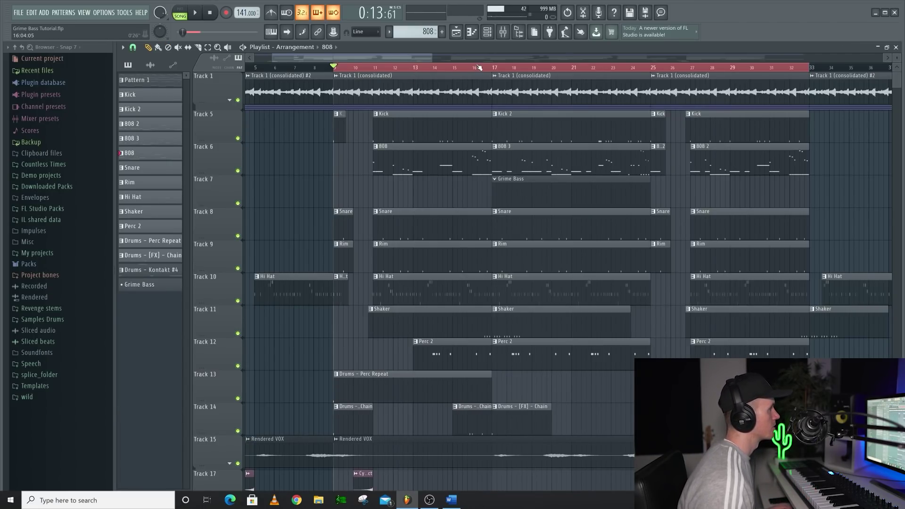
{"action": "left_click", "coordinate": [373, 68]}
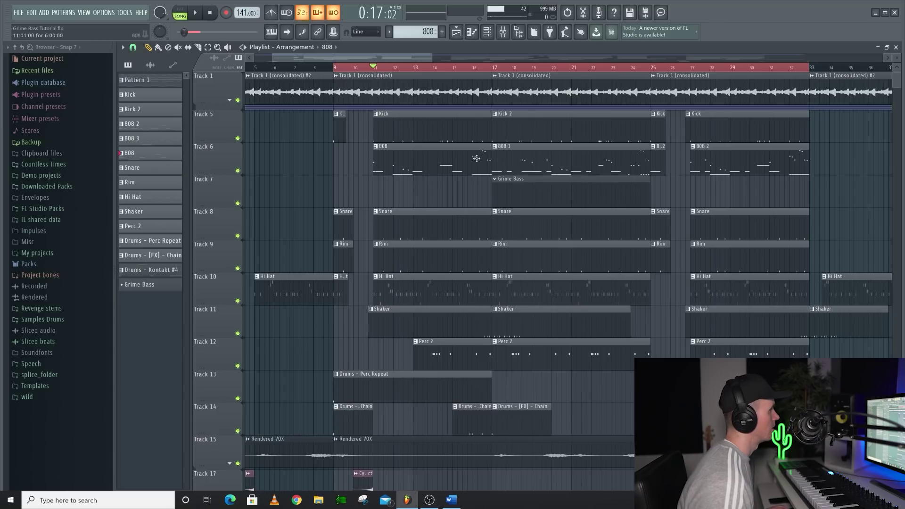
{"action": "left_click", "coordinate": [434, 68]}
{"action": "key", "text": "space"}
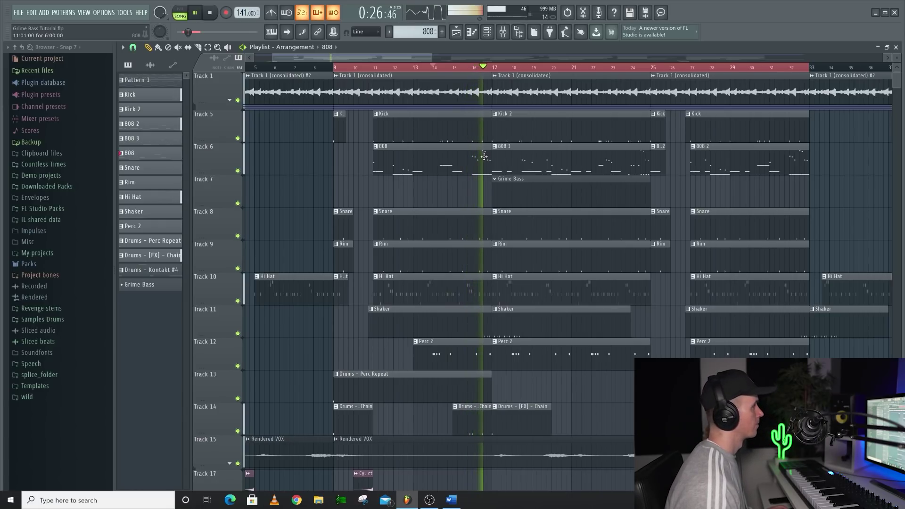
{"action": "key", "text": "space"}
Draw the notes B6, A#6, F#6, F#7, F7, F#6 and F6 over the ghost notes in bar 6 of the Grime Bass pattern and audition them.
{"action": "double_click", "coordinate": [505, 189]}
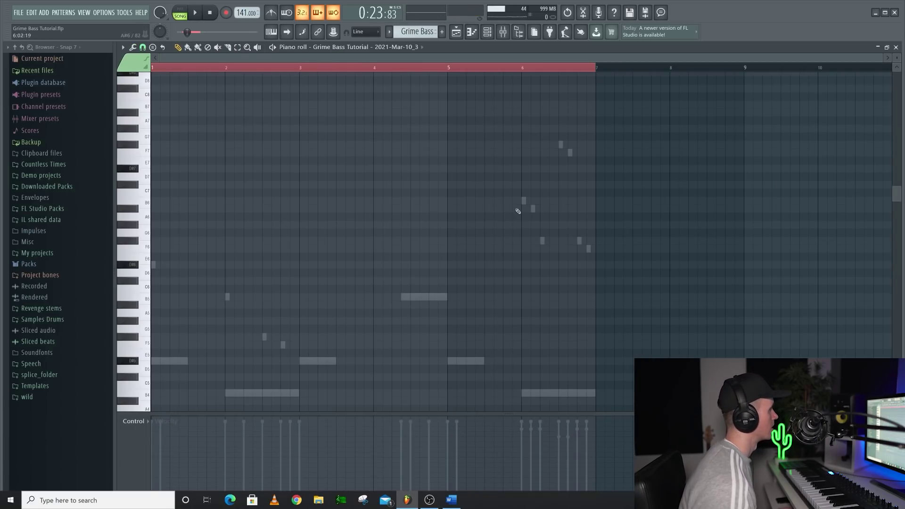
{"action": "left_click", "coordinate": [523, 202]}
{"action": "left_click_drag", "start_coordinate": [527, 201], "coordinate": [526, 201]}
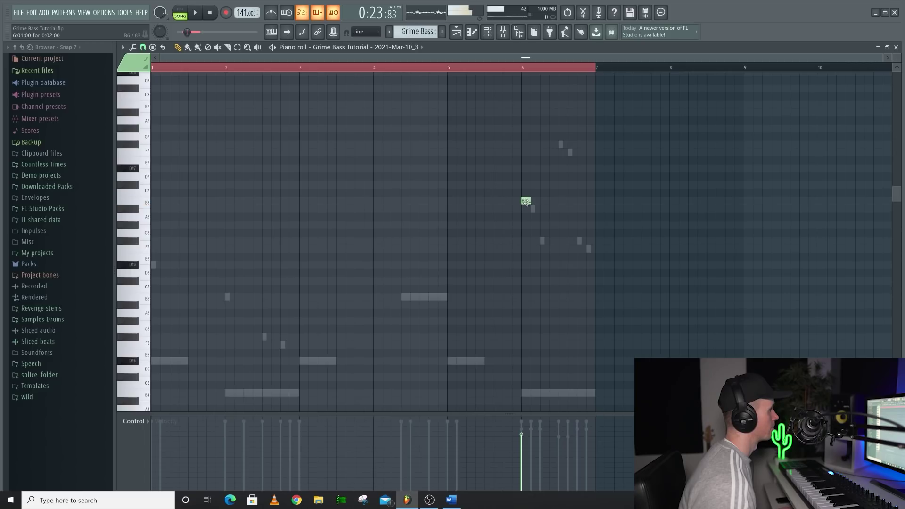
{"action": "left_click", "coordinate": [559, 145]}
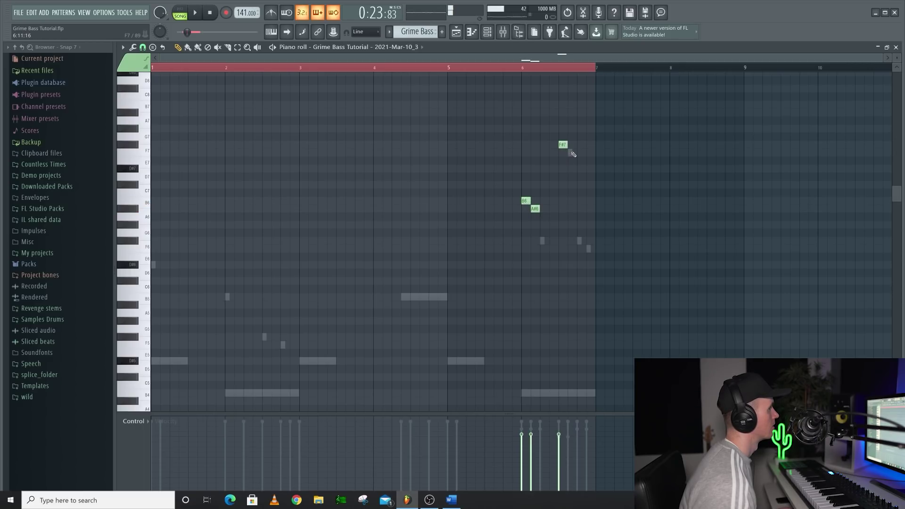
{"action": "left_click", "coordinate": [572, 152]}
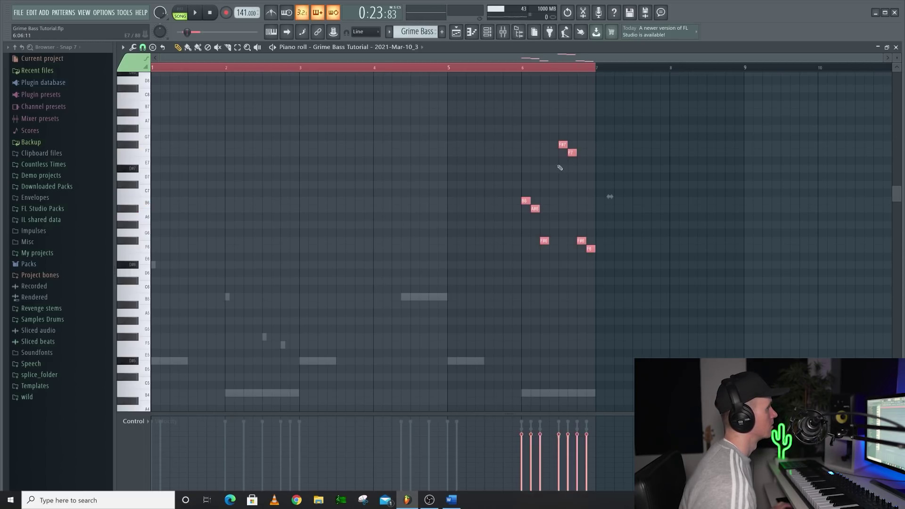
{"action": "left_click", "coordinate": [610, 196], "text": "ctrl"}
{"action": "key", "text": "space"}
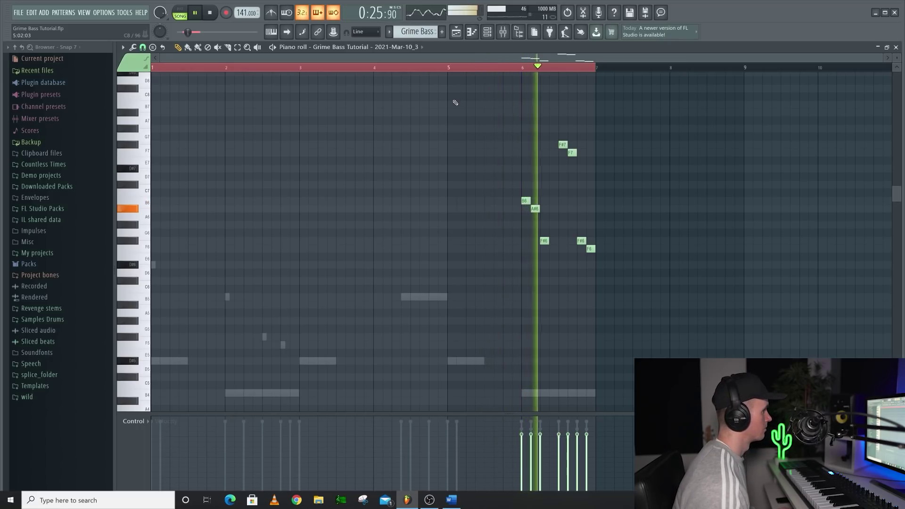
{"action": "key", "text": "space"}
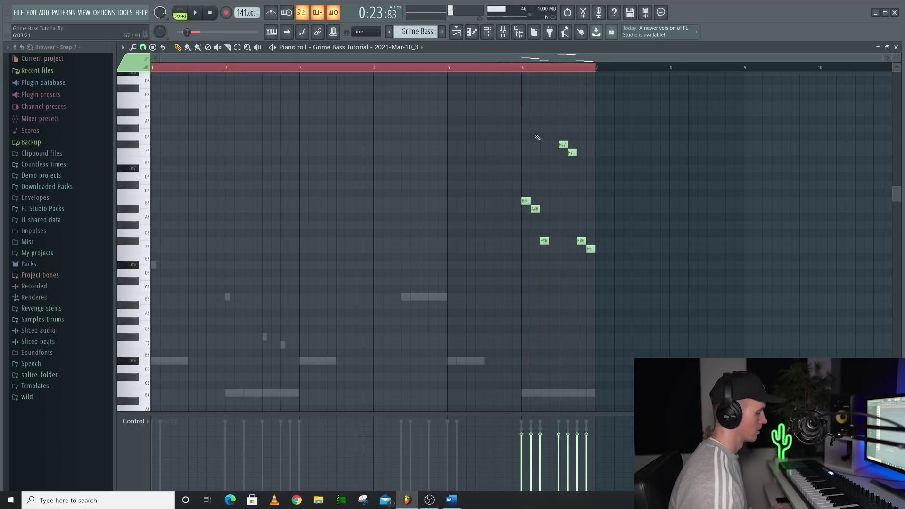
Try to transpose all the Grime Bass notes up one octave and play them back.
{"action": "key", "text": "ctrl+a"}
{"action": "key", "text": "ctrl+Up"}
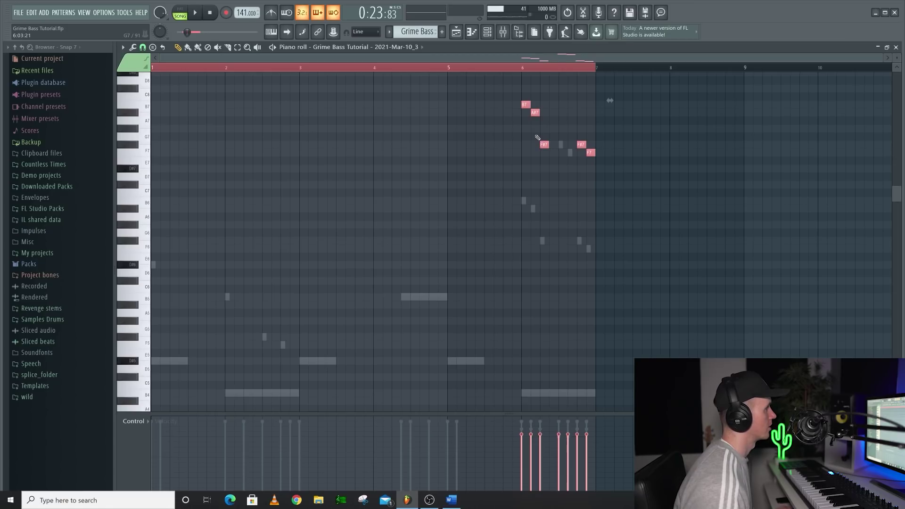
{"action": "scroll", "coordinate": [525, 161], "scroll_direction": "up", "scroll_amount": 3}
{"action": "key", "text": "space"}
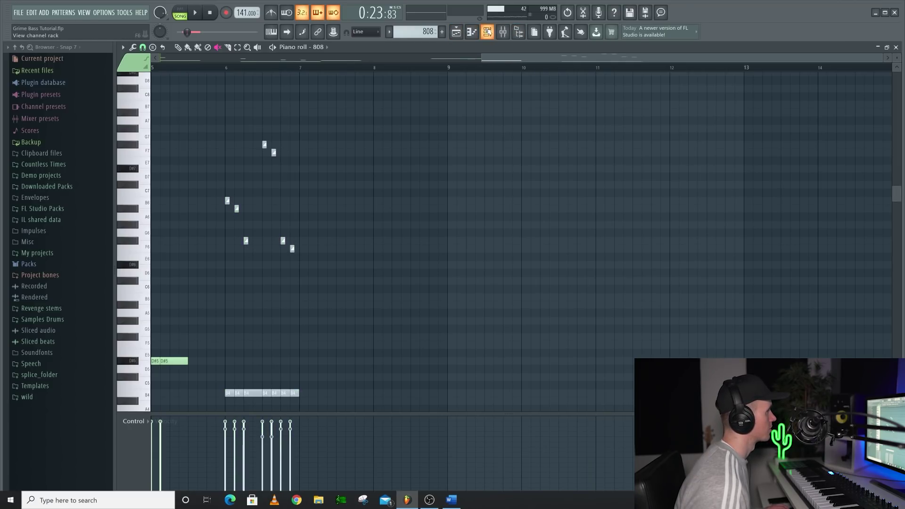
Add a B5 note in the gap of the Grime Bass phrase, transpose the whole phrase up one octave and play it.
{"action": "left_click", "coordinate": [486, 32]}
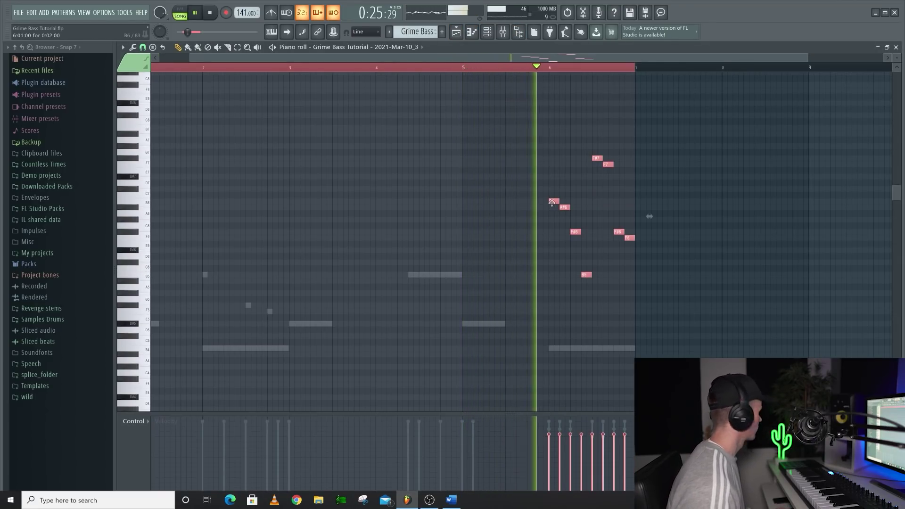
{"action": "key", "text": "space"}
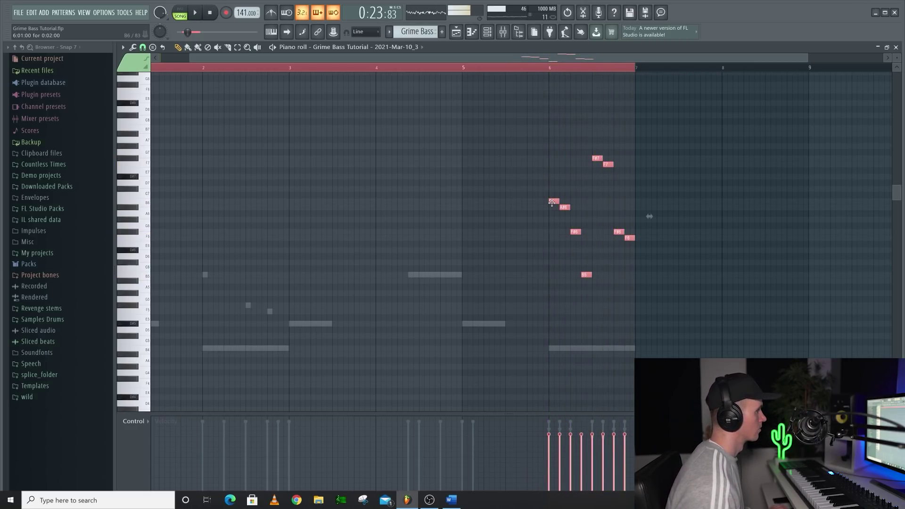
{"action": "key", "text": "ctrl+Up"}
{"action": "key", "text": "space"}
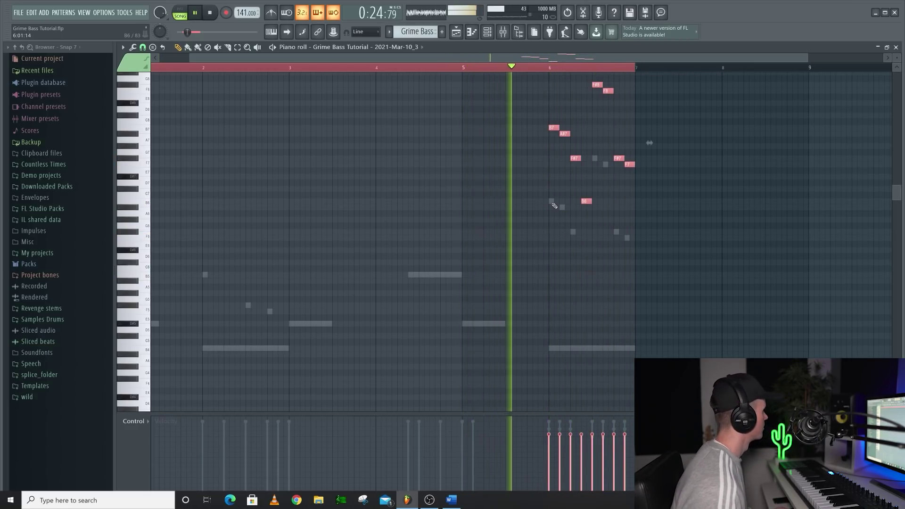
Raise the bass track's ValhallaVintageVerb mix to 47.8% and lower its Pro-Q 3 high cut to about 2278 Hz.
{"action": "left_click", "coordinate": [503, 32]}
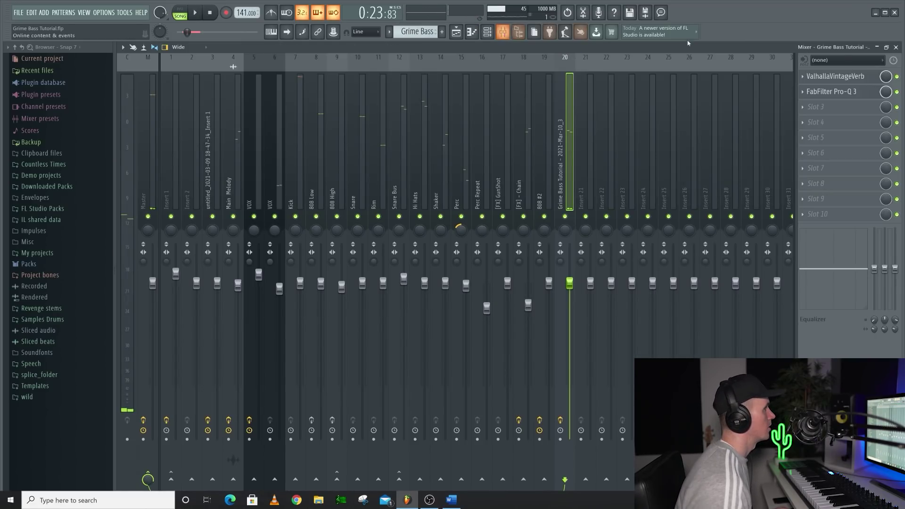
{"action": "left_click", "coordinate": [866, 83]}
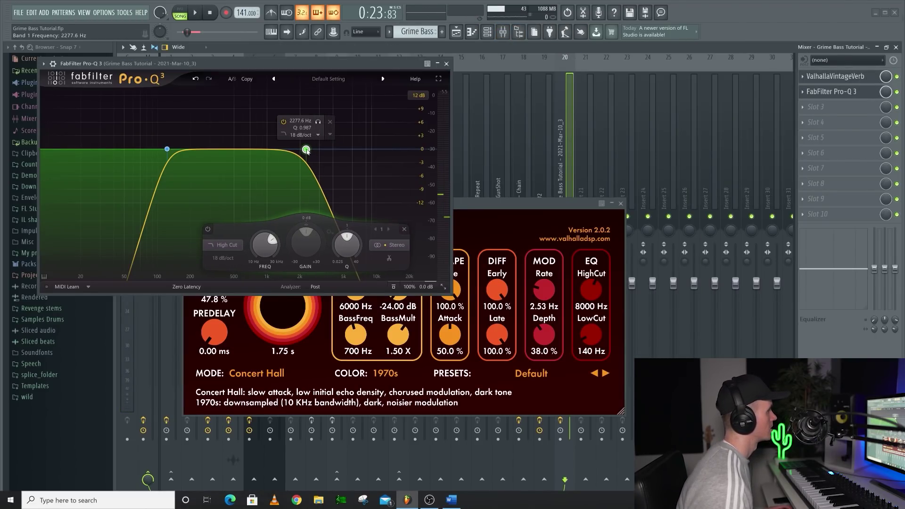
{"action": "key", "text": "space"}
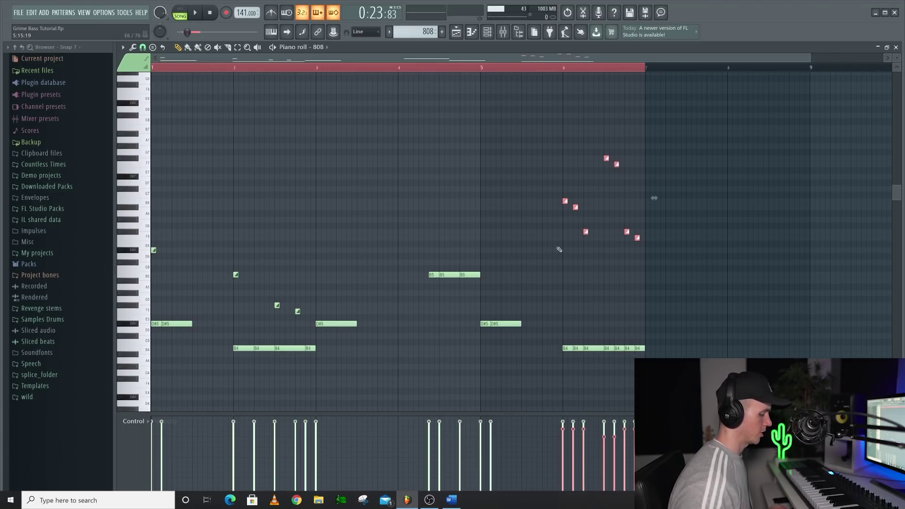
Try to transpose the selected bar 6 slide notes of the 808 pattern down one octave and play the result.
{"action": "key", "text": "ctrl+Down"}
{"action": "key", "text": "space"}
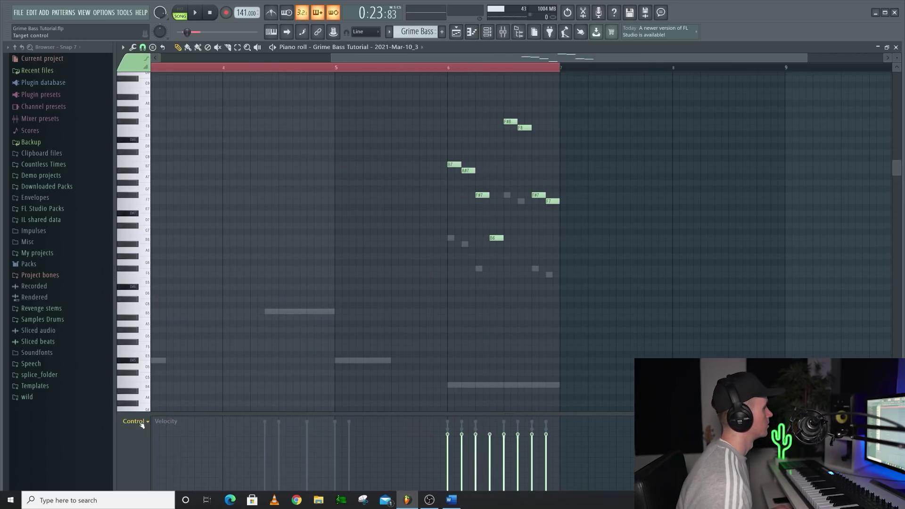
Pan the bar 6 Grime Bass notes alternately hard left and hard right and play the phrase.
{"action": "left_click", "coordinate": [136, 422]}
{"action": "left_click", "coordinate": [157, 438]}
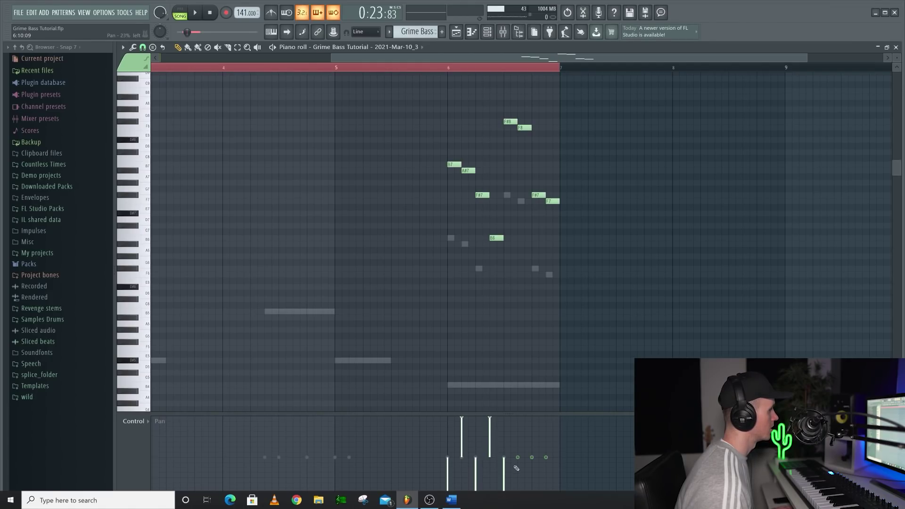
{"action": "left_click_drag", "start_coordinate": [518, 420], "coordinate": [546, 419]}
{"action": "key", "text": "space"}
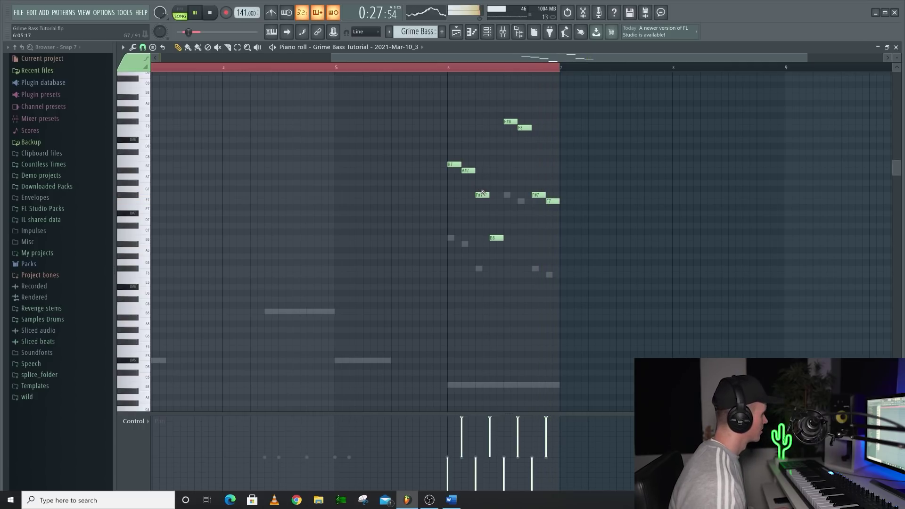
Complete the four-note Grime Bass phrase at the end of bar 2 and transpose it up two octaves.
{"action": "scroll", "coordinate": [332, 249], "scroll_direction": "down", "scroll_amount": 2, "text": "ctrl"}
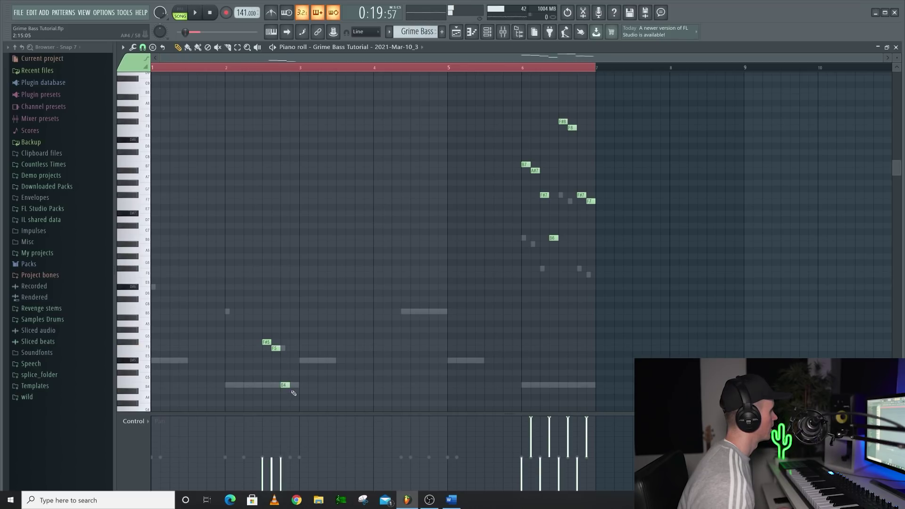
{"action": "left_click_drag", "start_coordinate": [314, 320], "coordinate": [250, 390]}
{"action": "key", "text": "ctrl+Up"}
{"action": "key", "text": "ctrl+Up"}
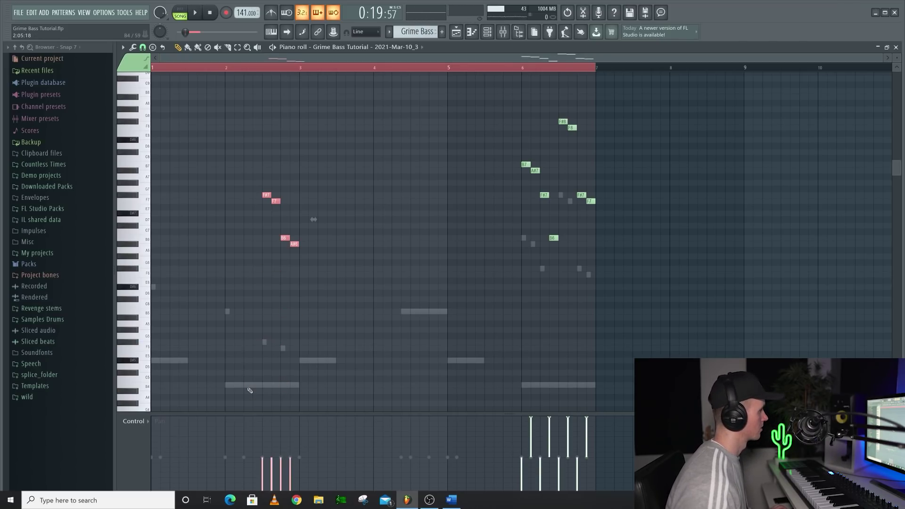
Pan the bar 2 phrase notes alternately hard left and hard right and play the pattern.
{"action": "left_click", "coordinate": [295, 471]}
{"action": "key", "text": "space"}
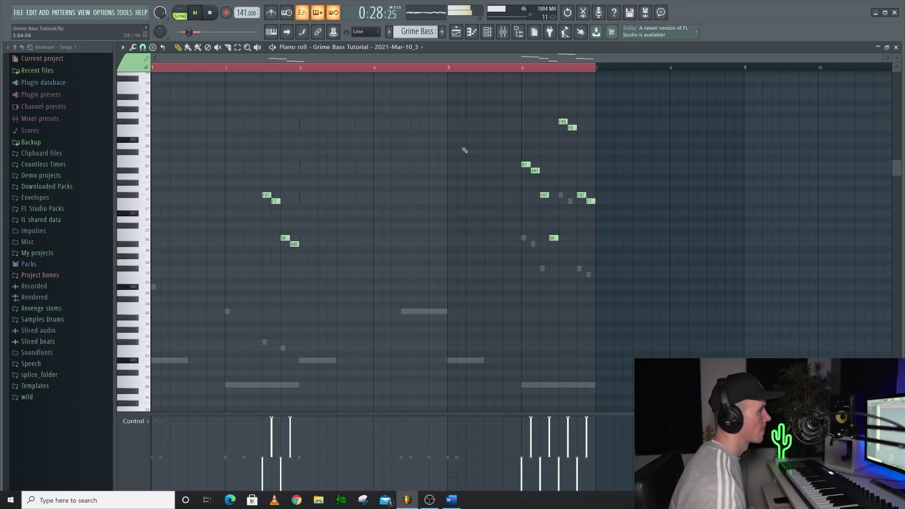
{"action": "key", "text": "space"}
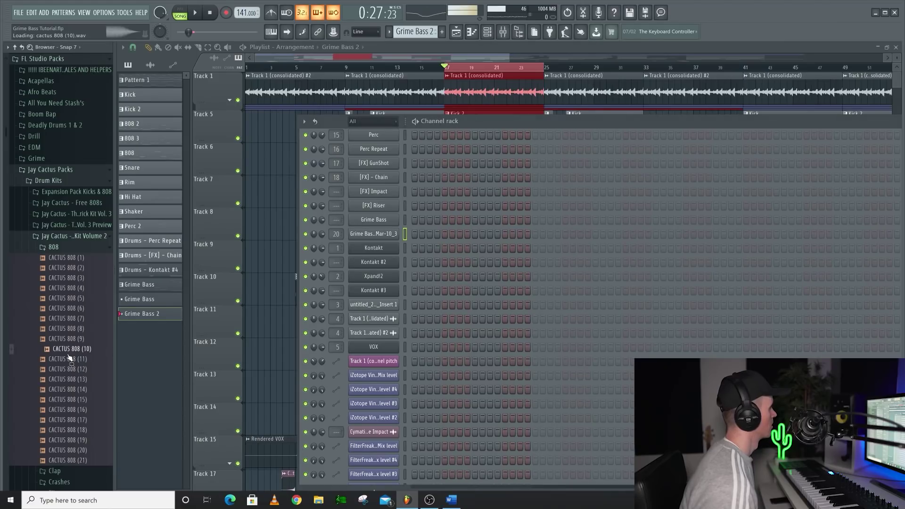
Audition the CACTUS 808 samples and load CACTUS 808 (18) as a new channel below the resampled Grime Bass.
{"action": "left_click", "coordinate": [70, 379]}
{"action": "left_click", "coordinate": [71, 429]}
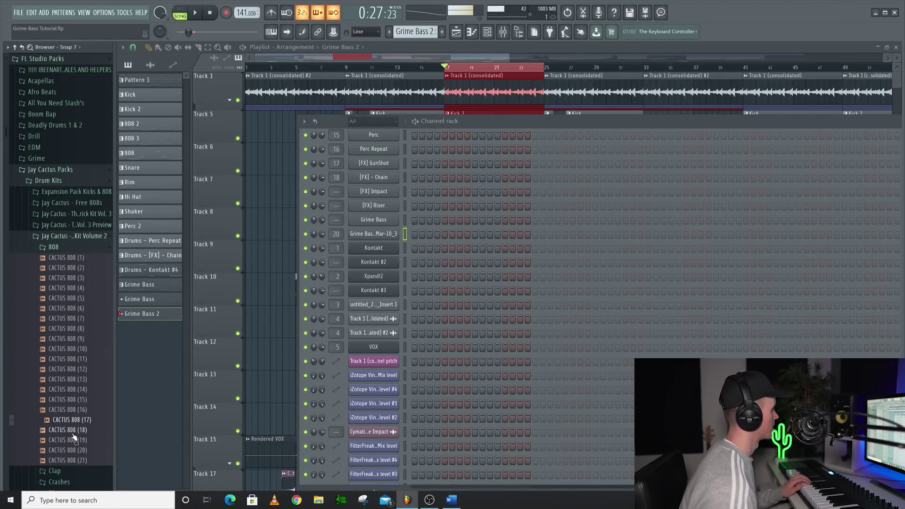
{"action": "left_click", "coordinate": [74, 440]}
{"action": "left_click", "coordinate": [74, 431]}
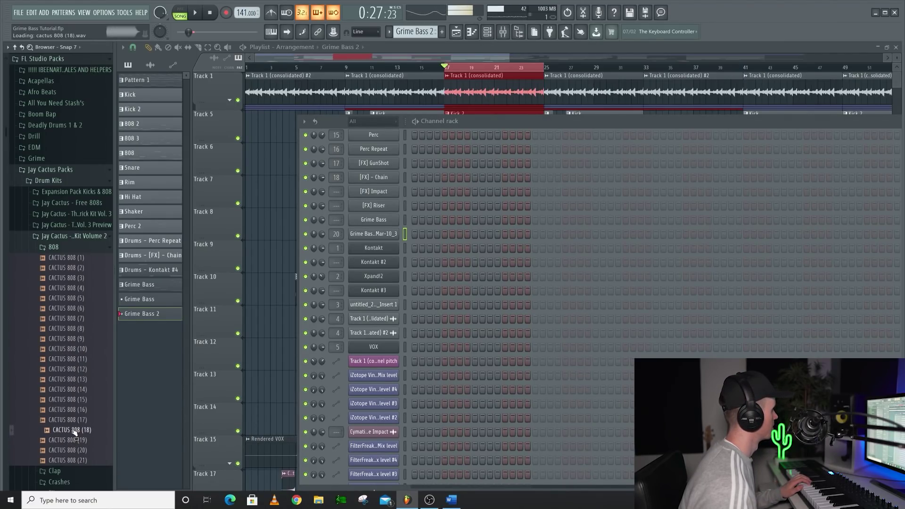
{"action": "left_click_drag", "start_coordinate": [74, 430], "coordinate": [403, 243]}
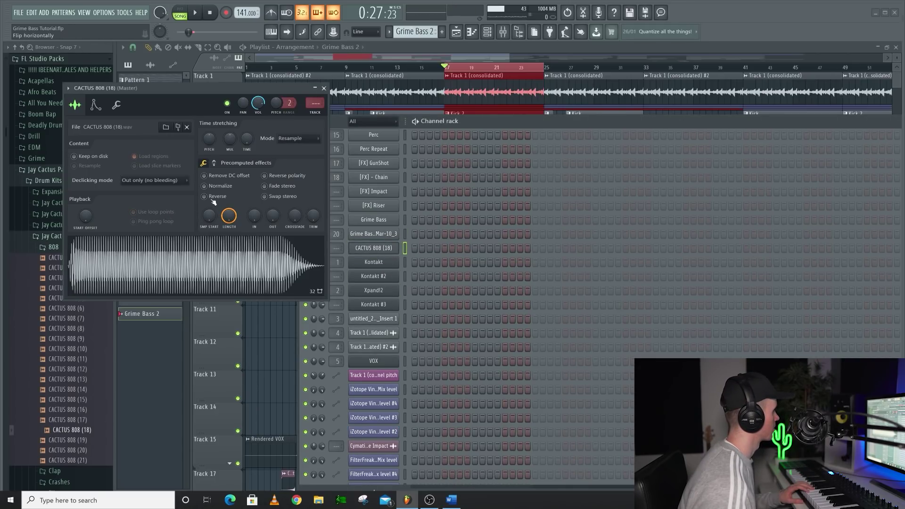
Reverse the CACTUS 808 (18) sample and enable its volume envelope with a long hold time.
{"action": "left_click", "coordinate": [213, 198]}
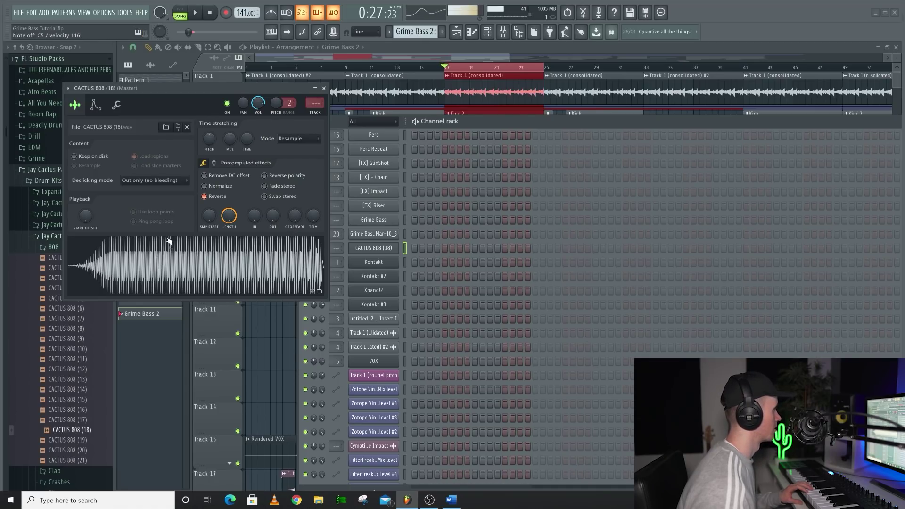
{"action": "left_click", "coordinate": [95, 105]}
{"action": "left_click_drag", "start_coordinate": [109, 197], "coordinate": [110, 181]}
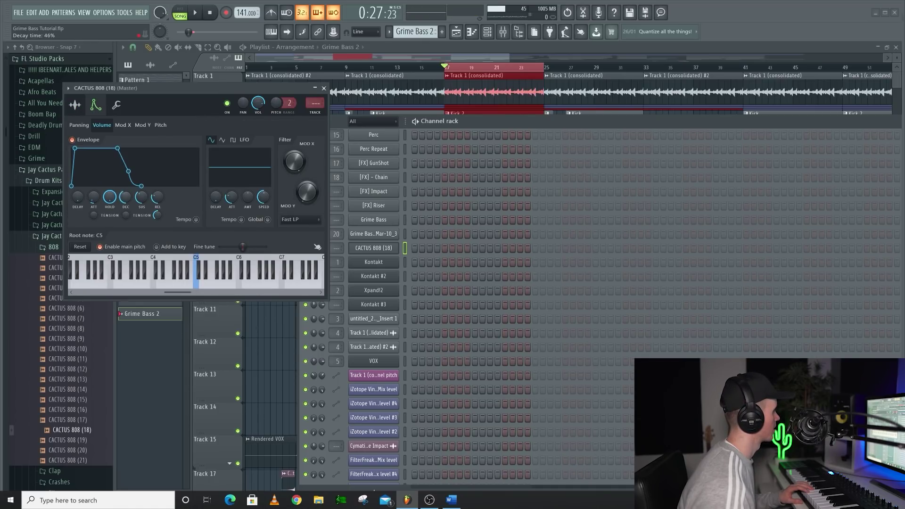
Enable Clip on the sample, lower its boost and route the channel to mixer track 21.
{"action": "left_click", "coordinate": [75, 104]}
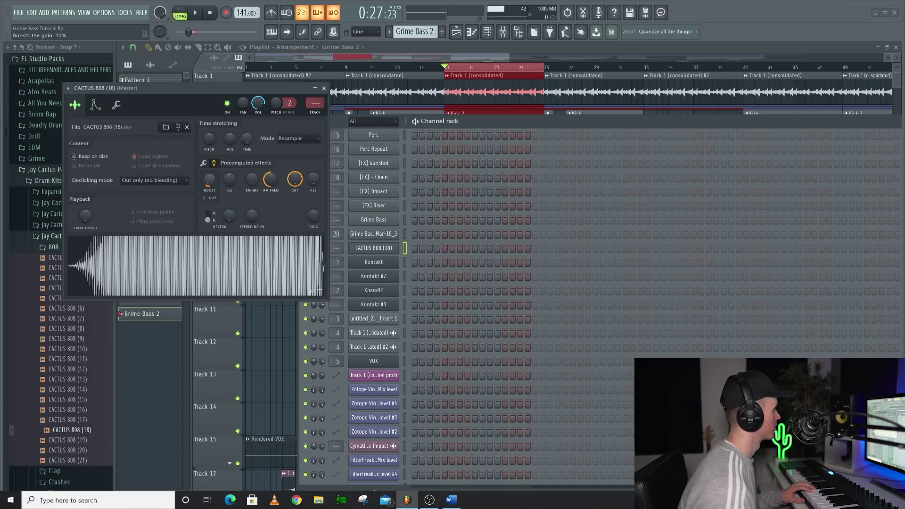
{"action": "left_click", "coordinate": [208, 198]}
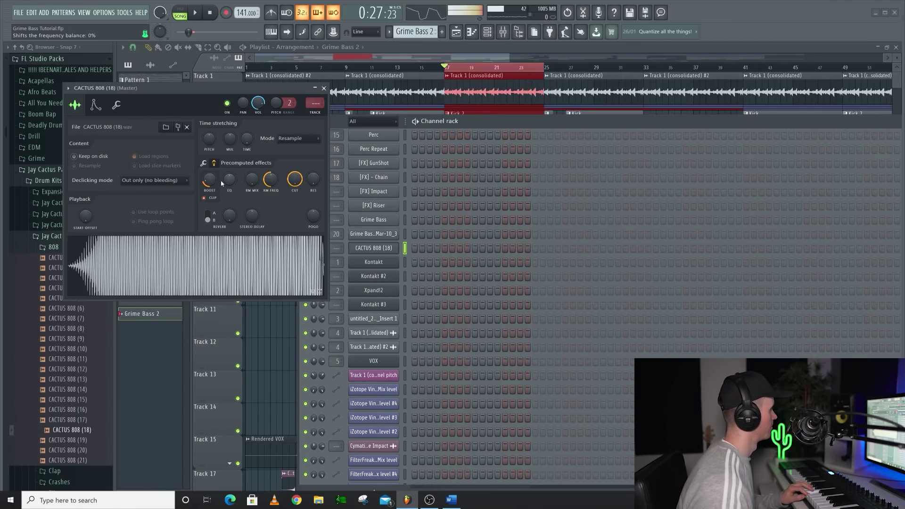
{"action": "left_click_drag", "start_coordinate": [209, 185], "coordinate": [209, 191]}
{"action": "key", "text": "ctrl+l"}
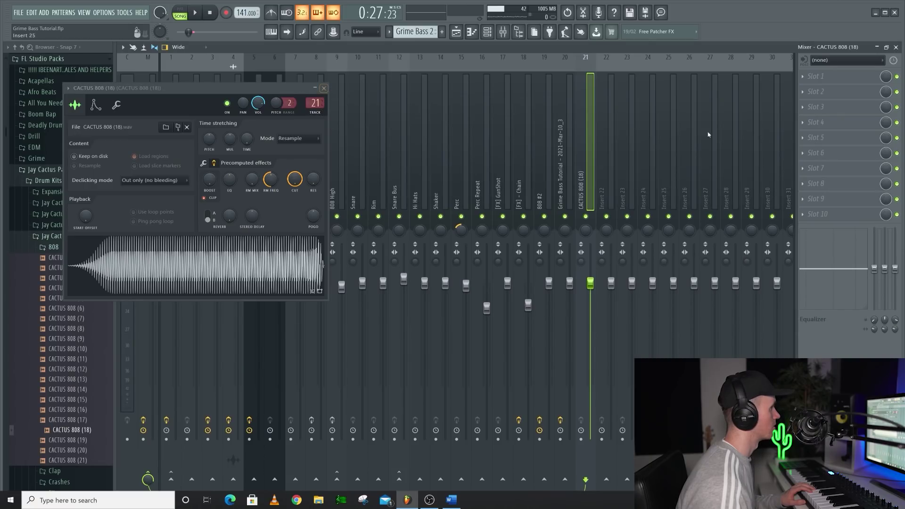
Insert Fruity Blood Overdrive in slot 1 with raised pre amp and color, and Fruity soft clipper in slot 9 of the CACTUS 808 (18) track.
{"action": "left_click", "coordinate": [844, 78]}
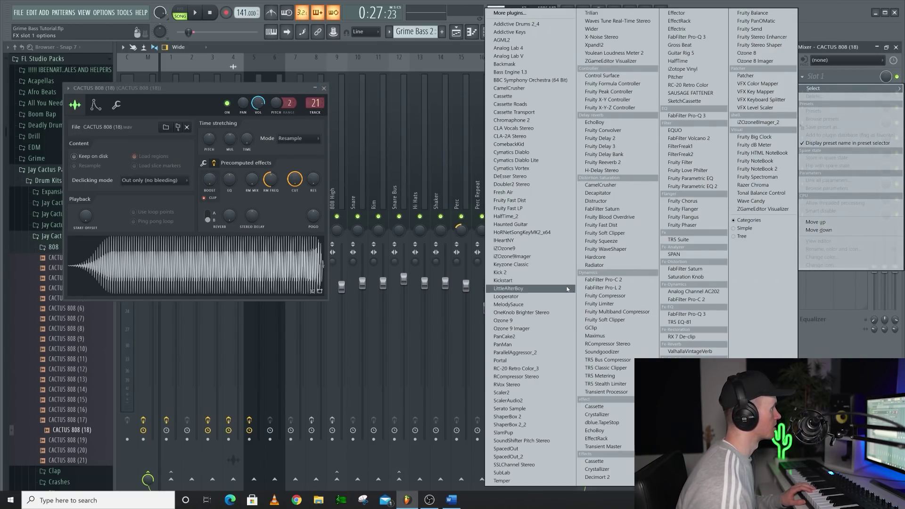
{"action": "left_click", "coordinate": [530, 288]}
{"action": "left_click_drag", "start_coordinate": [143, 135], "coordinate": [143, 115]}
{"action": "left_click", "coordinate": [819, 214]}
{"action": "left_click", "coordinate": [821, 215]}
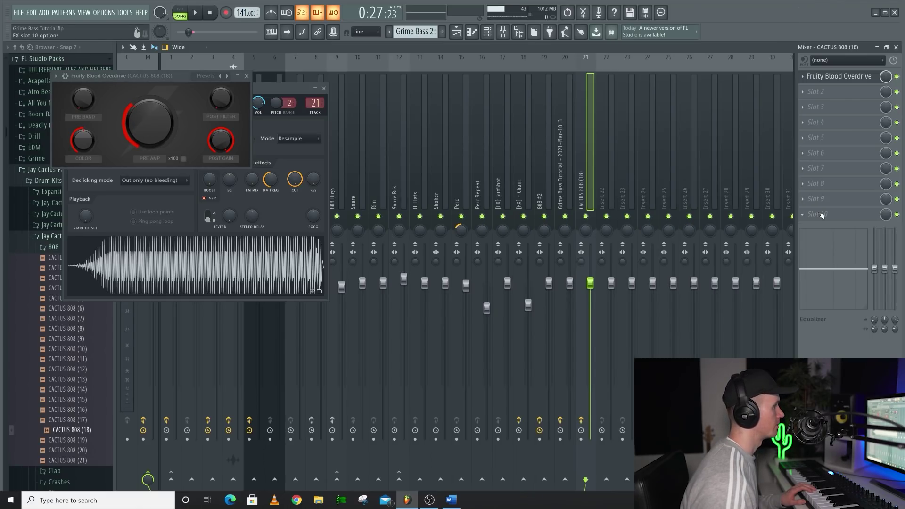
{"action": "left_click_drag", "start_coordinate": [149, 123], "coordinate": [149, 116]}
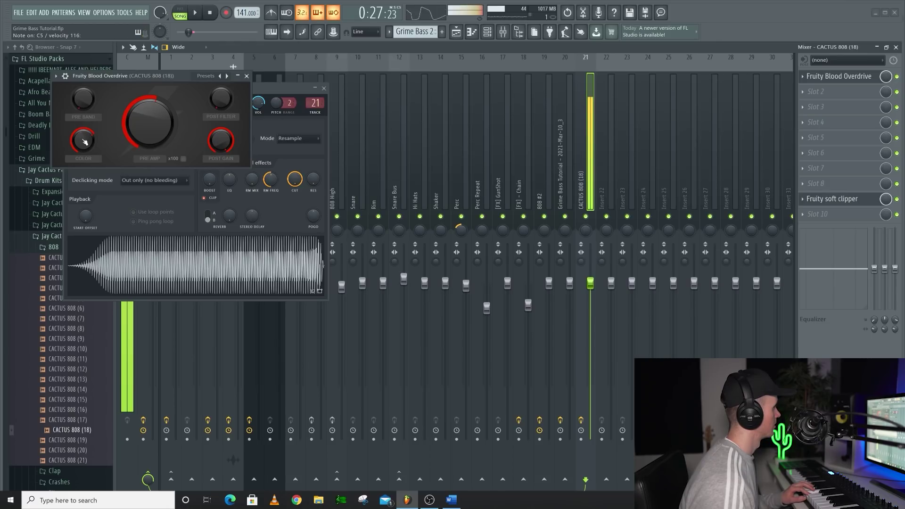
{"action": "left_click_drag", "start_coordinate": [84, 142], "coordinate": [85, 137]}
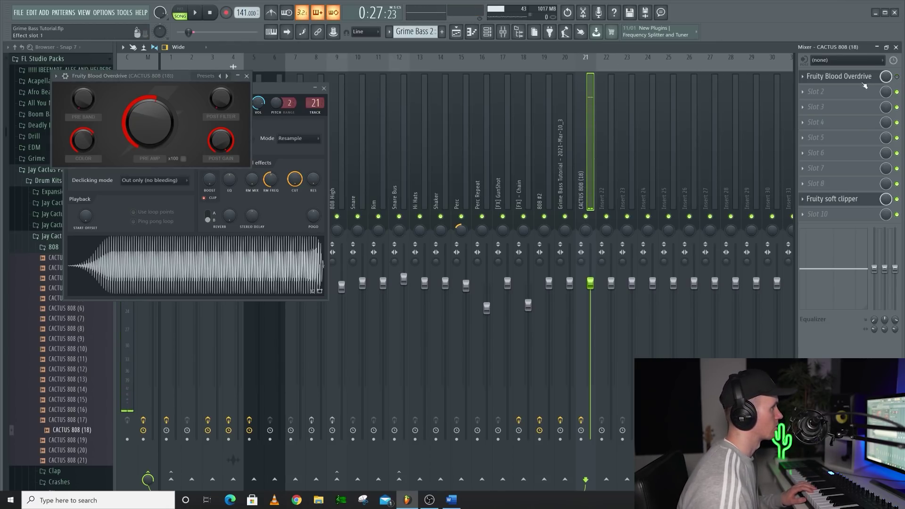
Bypass Fruity Blood Overdrive, insert CamelCrusher in slot 2 and audition its patches up to British Crunch.
{"action": "left_click", "coordinate": [830, 92]}
{"action": "left_click", "coordinate": [499, 66]}
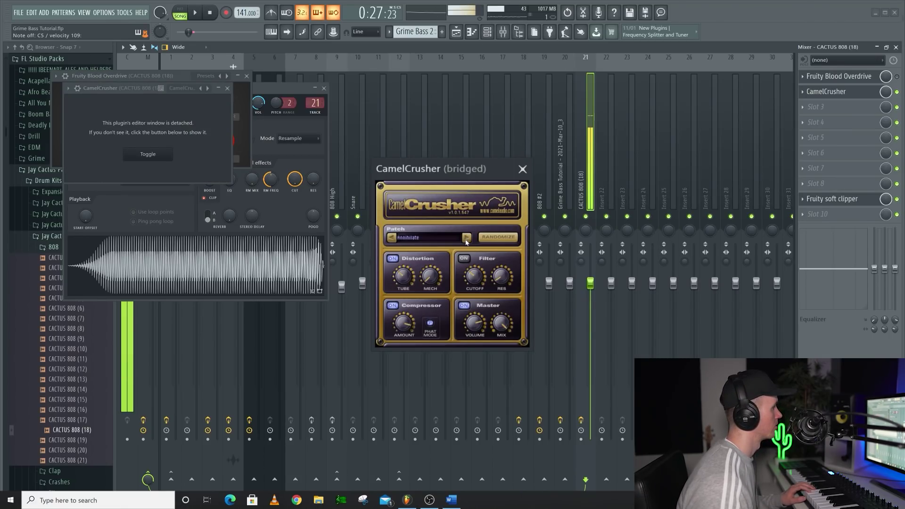
{"action": "left_click", "coordinate": [466, 240]}
{"action": "left_click", "coordinate": [466, 240]}
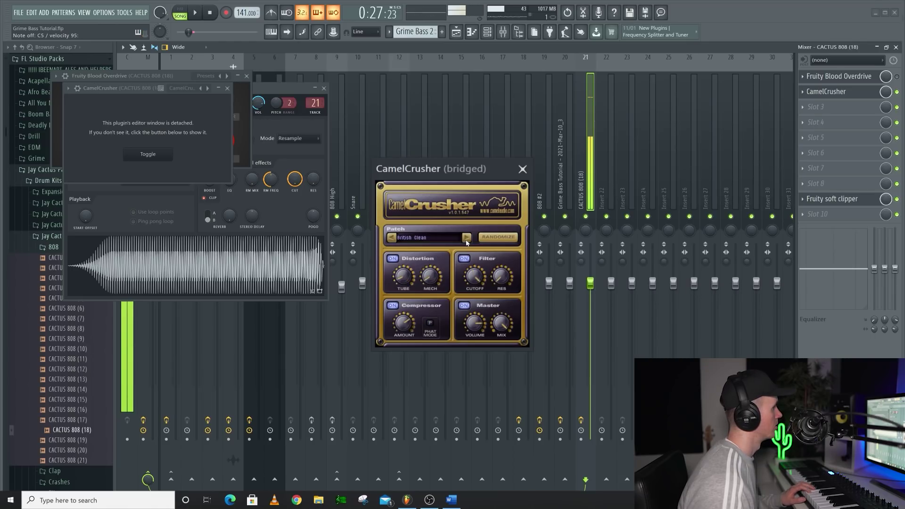
{"action": "left_click", "coordinate": [467, 240]}
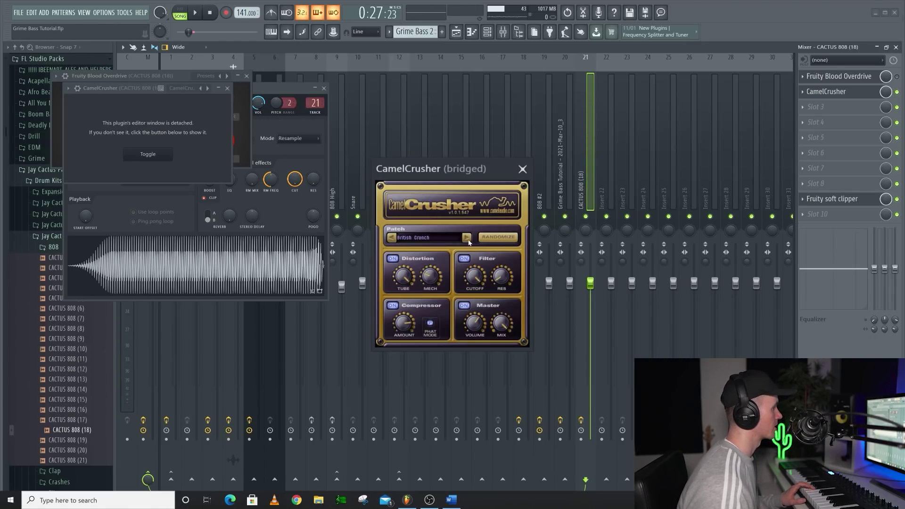
Audition more CamelCrusher patches with an adjusted mix level, bypass the plugin and re-enable Fruity Blood Overdrive.
{"action": "left_click_drag", "start_coordinate": [886, 92], "coordinate": [886, 134]}
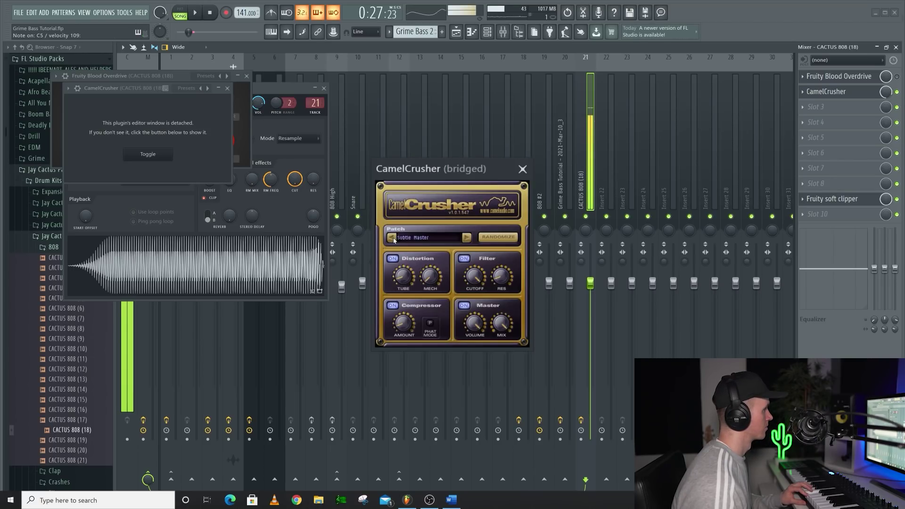
{"action": "left_click", "coordinate": [394, 239]}
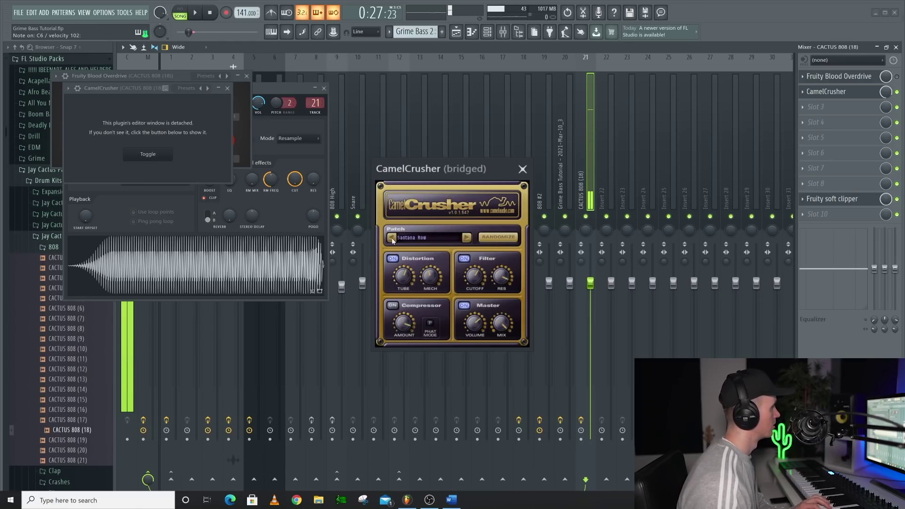
{"action": "left_click", "coordinate": [392, 238]}
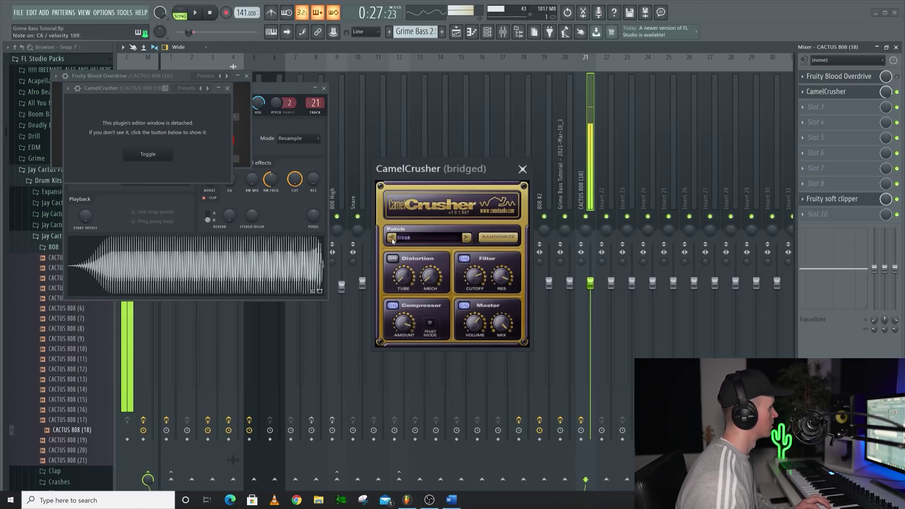
{"action": "left_click", "coordinate": [467, 238]}
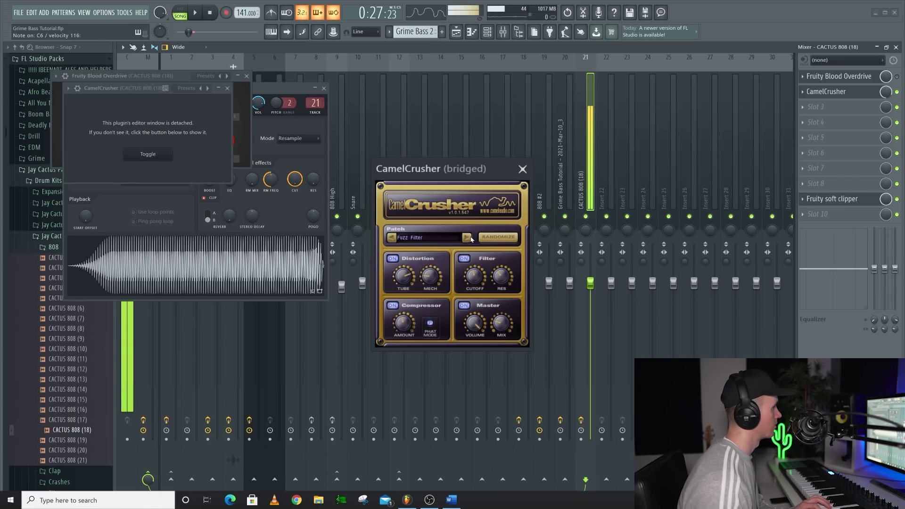
{"action": "left_click", "coordinate": [459, 230]}
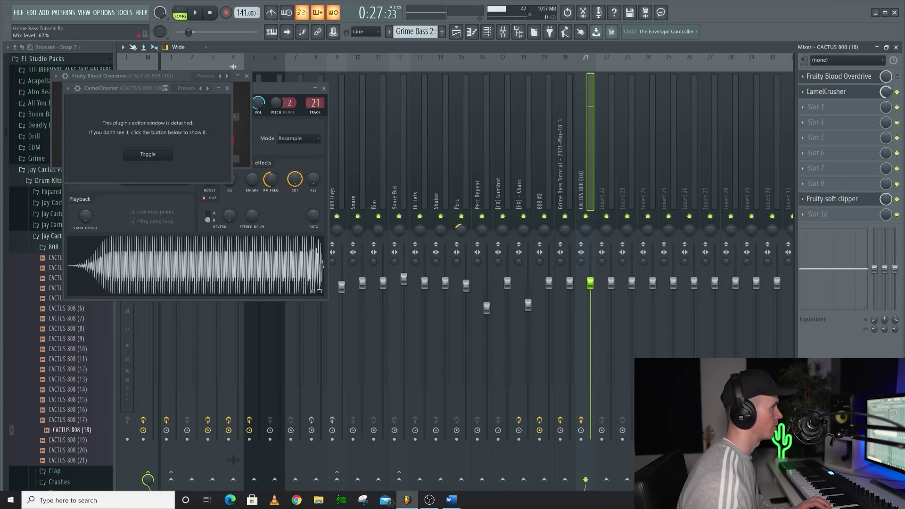
{"action": "left_click", "coordinate": [898, 92]}
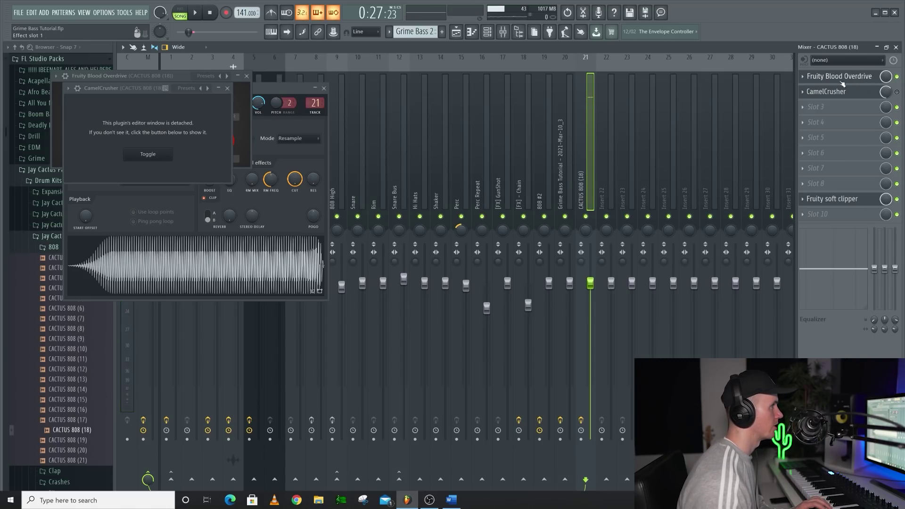
Insert Fruity Chorus in slot 3 of the CACTUS 808 (18) track and try its CE Chorus preset.
{"action": "left_click", "coordinate": [837, 114]}
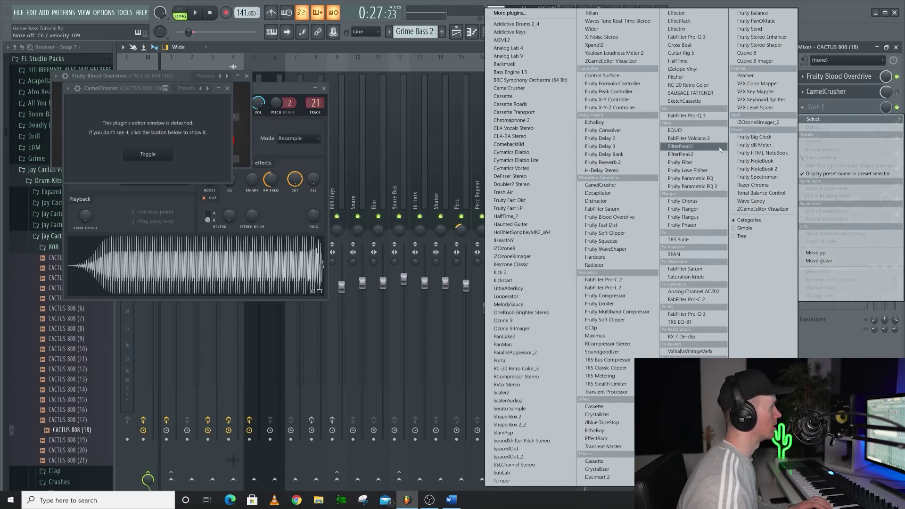
{"action": "left_click", "coordinate": [701, 201]}
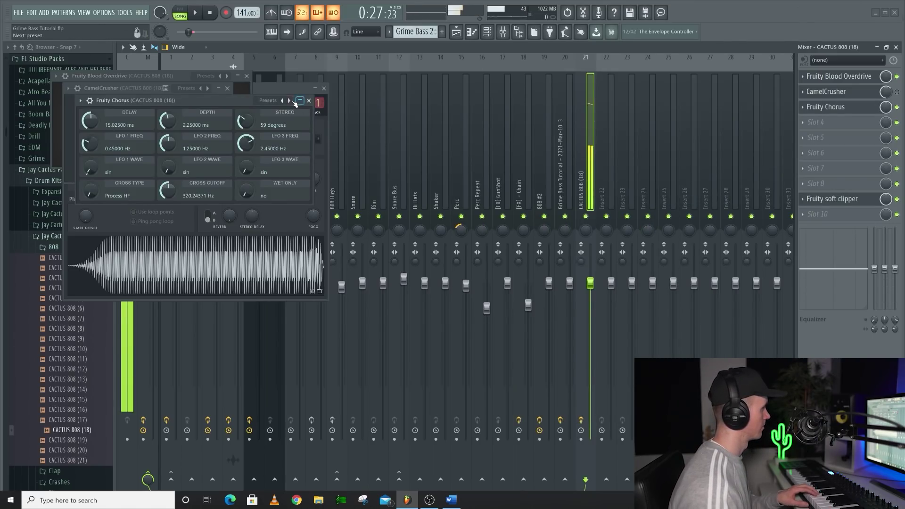
{"action": "left_click", "coordinate": [289, 100]}
{"action": "left_click", "coordinate": [290, 101]}
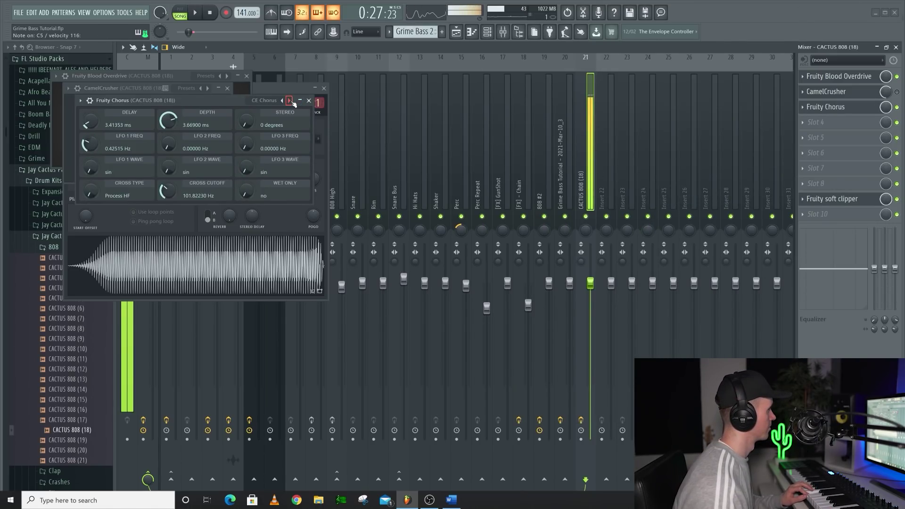
Compare the sound with the chorus off and on, audition its other presets and return to Default.
{"action": "left_click", "coordinate": [897, 107]}
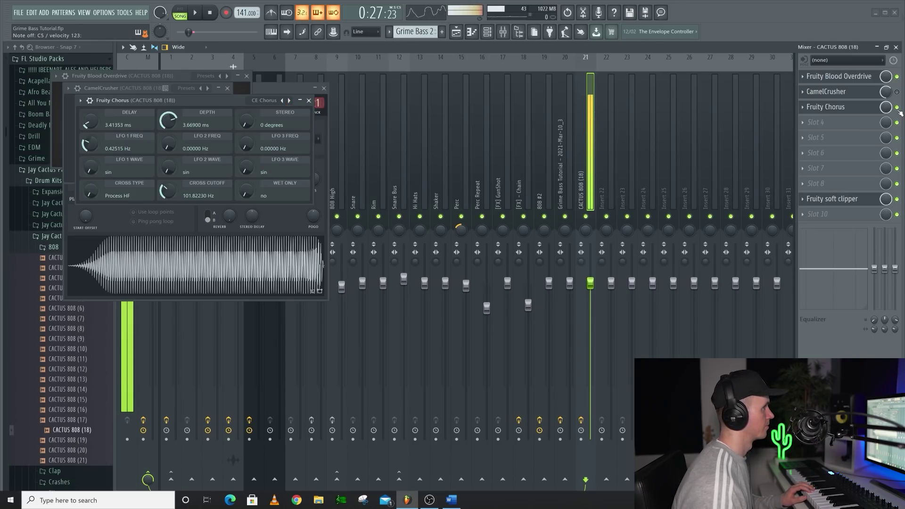
{"action": "left_click", "coordinate": [897, 108]}
{"action": "left_click", "coordinate": [282, 100]}
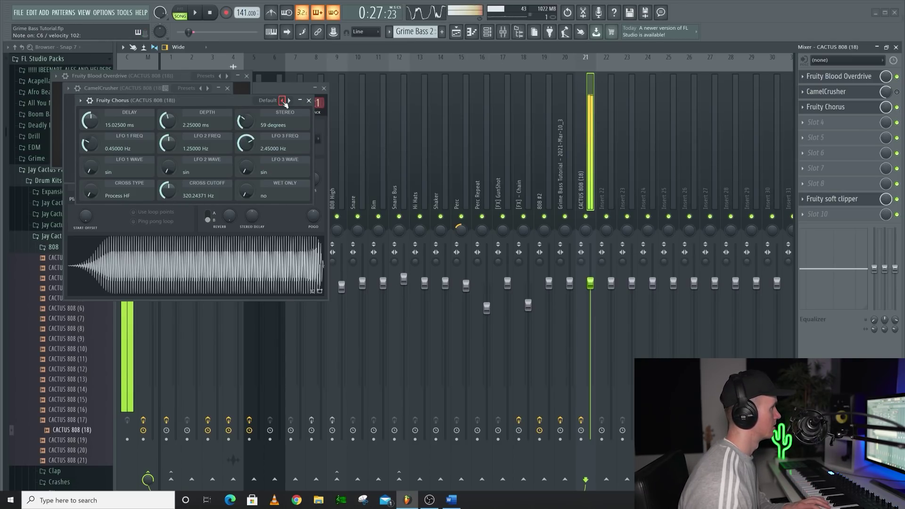
{"action": "left_click", "coordinate": [289, 101]}
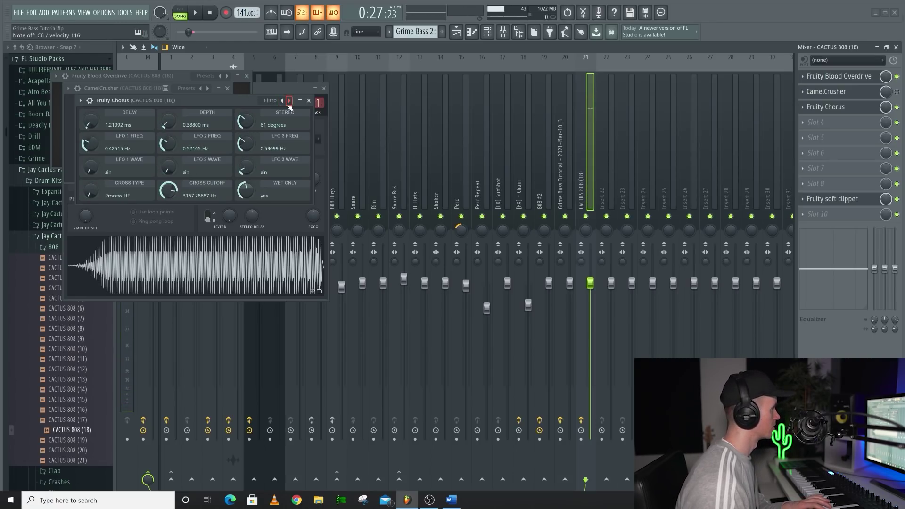
{"action": "left_click", "coordinate": [283, 101]}
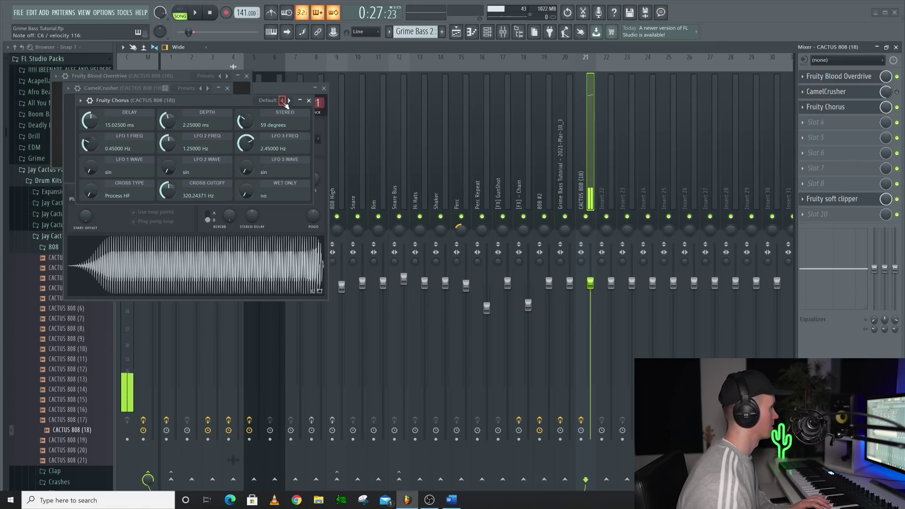
Insert Fruity Flanger in slot 4 of the CACTUS 808 (18) track and audition its presets up to Feel This.
{"action": "left_click", "coordinate": [856, 122]}
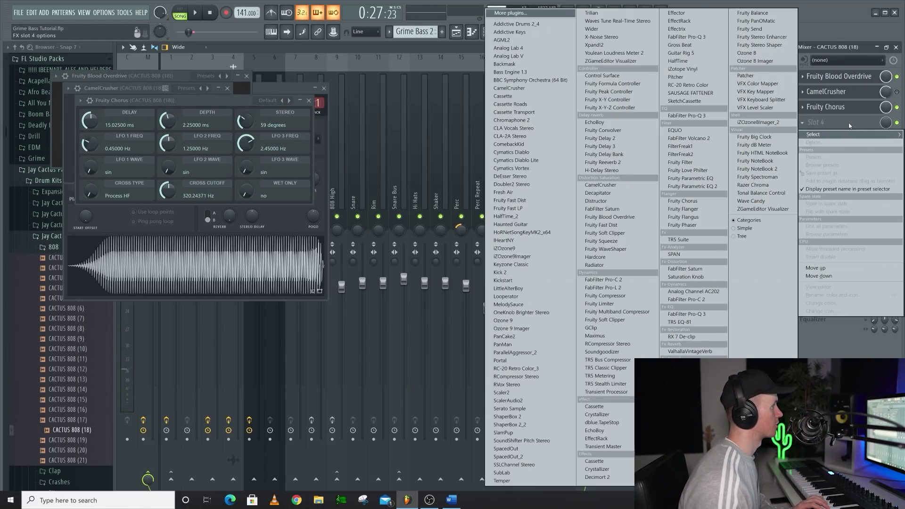
{"action": "left_click", "coordinate": [707, 213]}
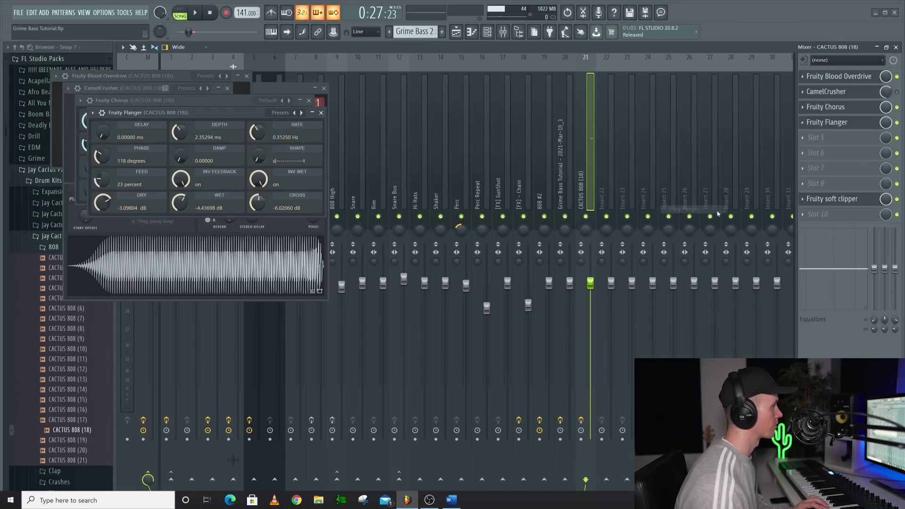
{"action": "left_click", "coordinate": [302, 113]}
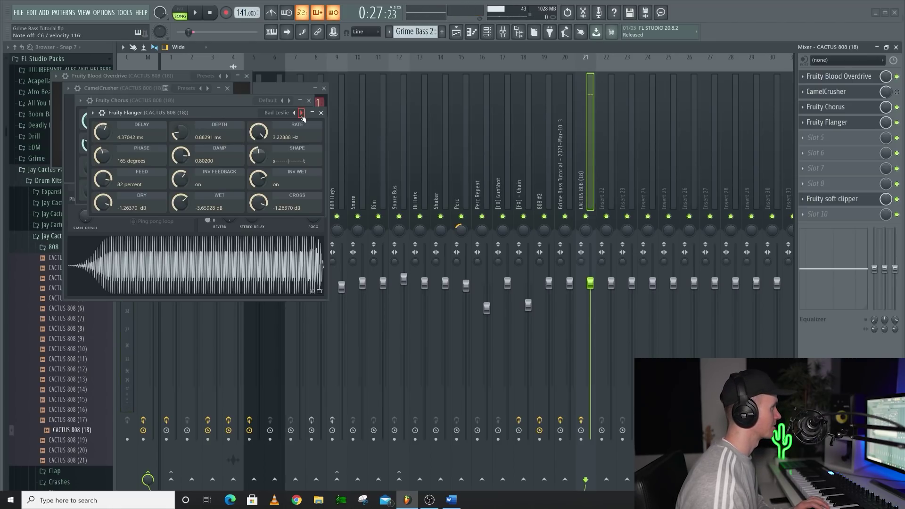
{"action": "left_click", "coordinate": [301, 113]}
{"action": "left_click", "coordinate": [302, 113]}
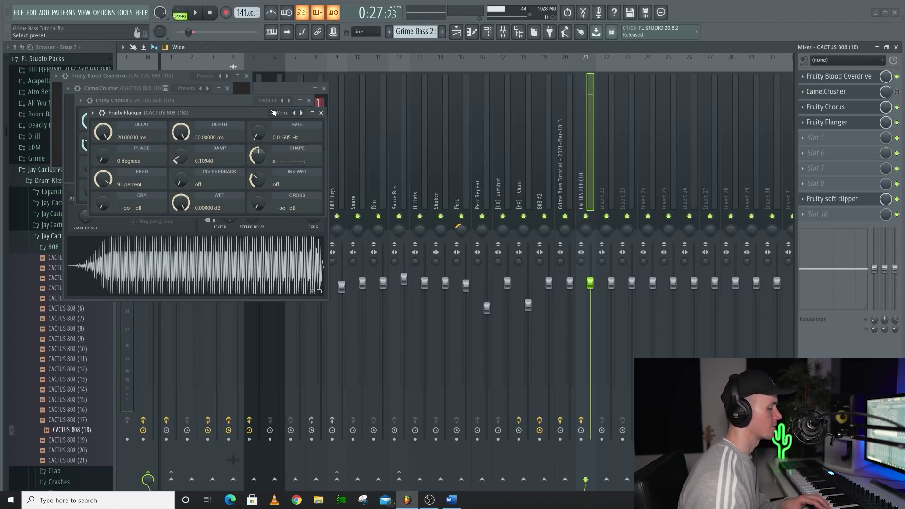
{"action": "left_click", "coordinate": [302, 113]}
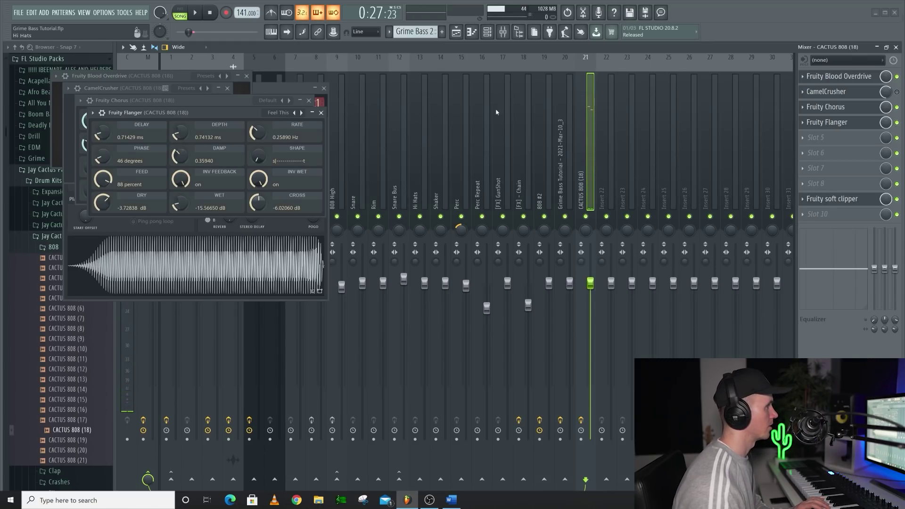
Add Fruity Parametric EQ 2 in slot 7 and Fruity Reeverb 2 in slot 6, loading the reverb's Cathedral preset and adjusting its decay.
{"action": "scroll", "coordinate": [823, 141], "scroll_direction": "down", "scroll_amount": 2}
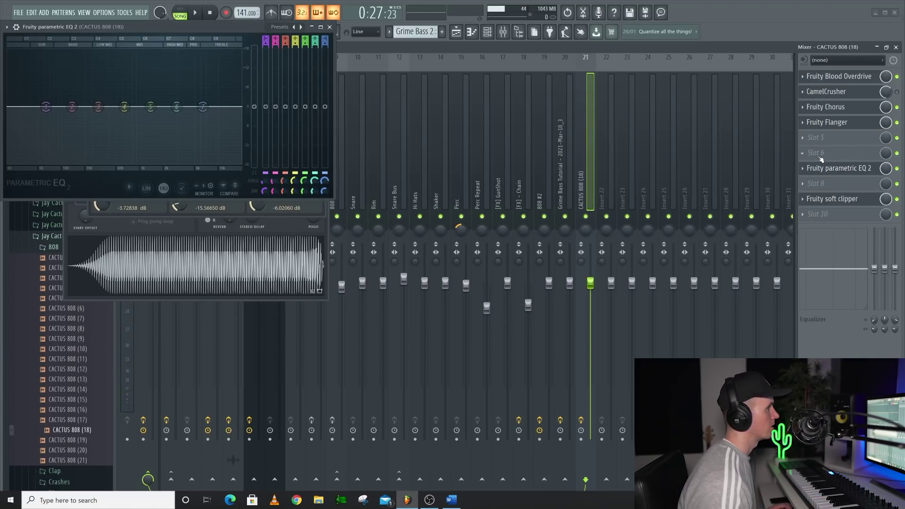
{"action": "left_click", "coordinate": [819, 158]}
{"action": "left_click", "coordinate": [600, 163]}
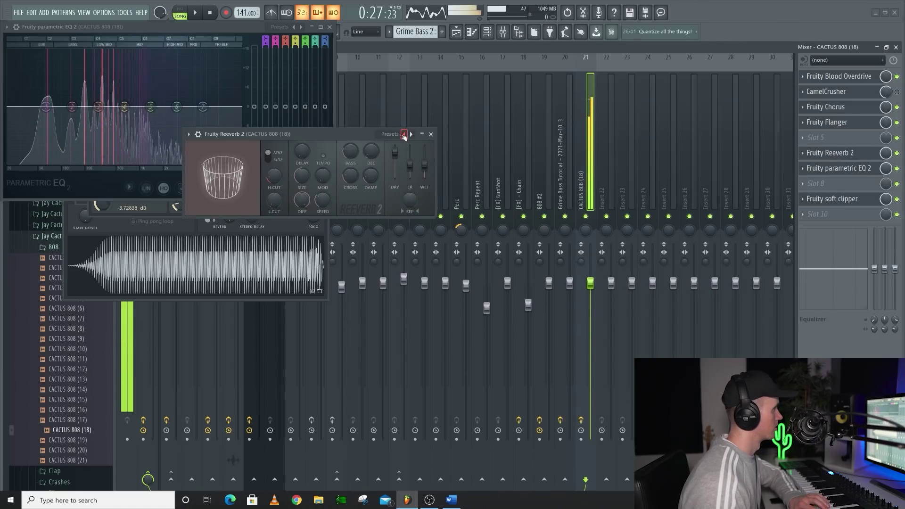
{"action": "left_click", "coordinate": [405, 135]}
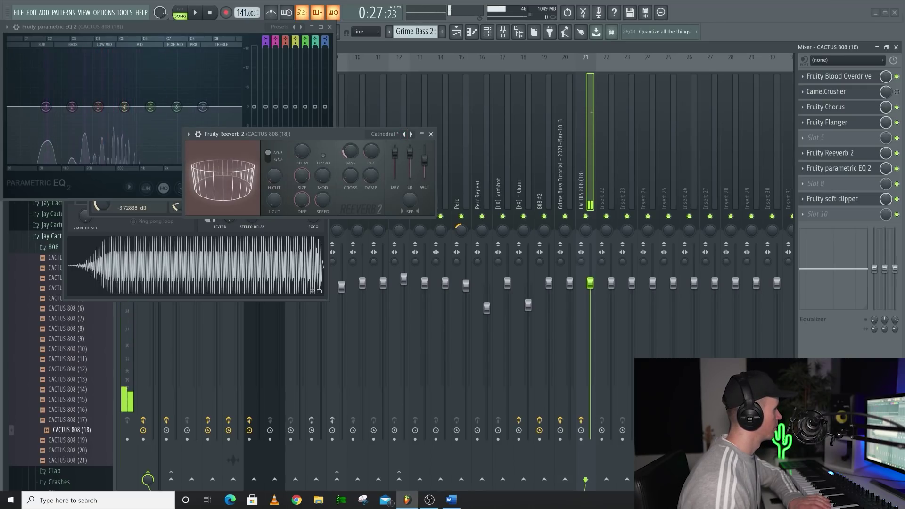
{"action": "left_click_drag", "start_coordinate": [372, 151], "coordinate": [372, 158]}
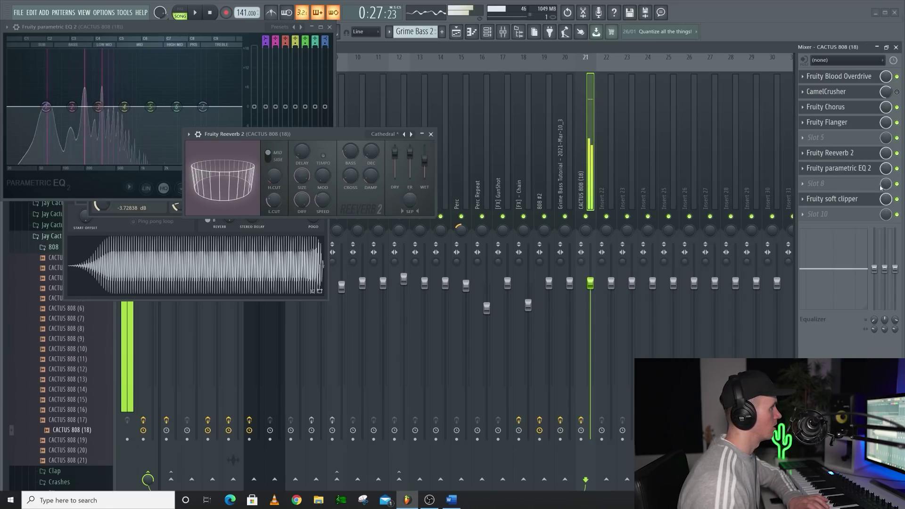
Open Fruity Parametric EQ 2 on the CACTUS 808 (18) track and roll off the low frequencies with its first band.
{"action": "left_click", "coordinate": [839, 169]}
{"action": "left_click", "coordinate": [839, 168]}
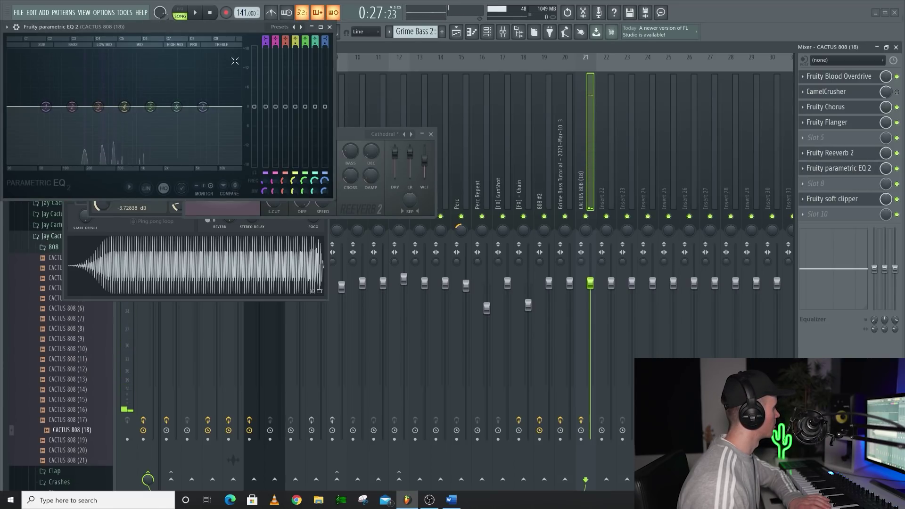
{"action": "left_click_drag", "start_coordinate": [266, 181], "coordinate": [292, 117]}
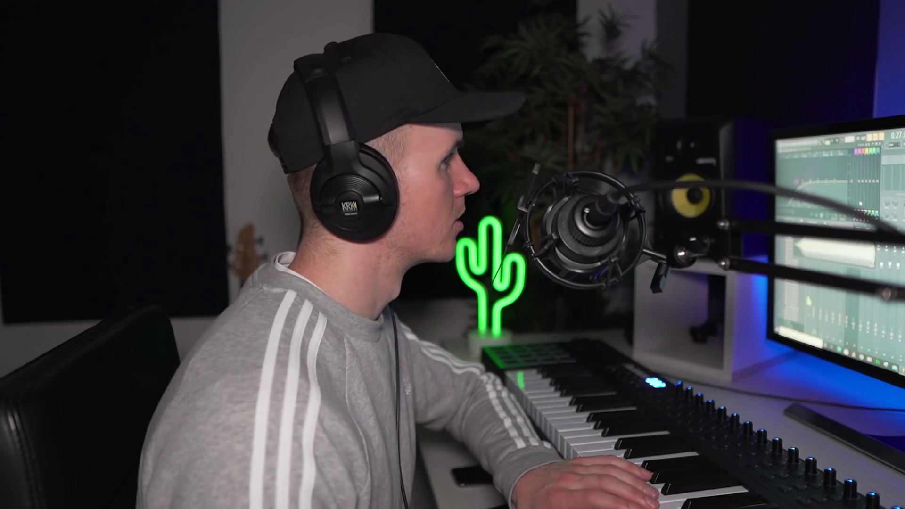